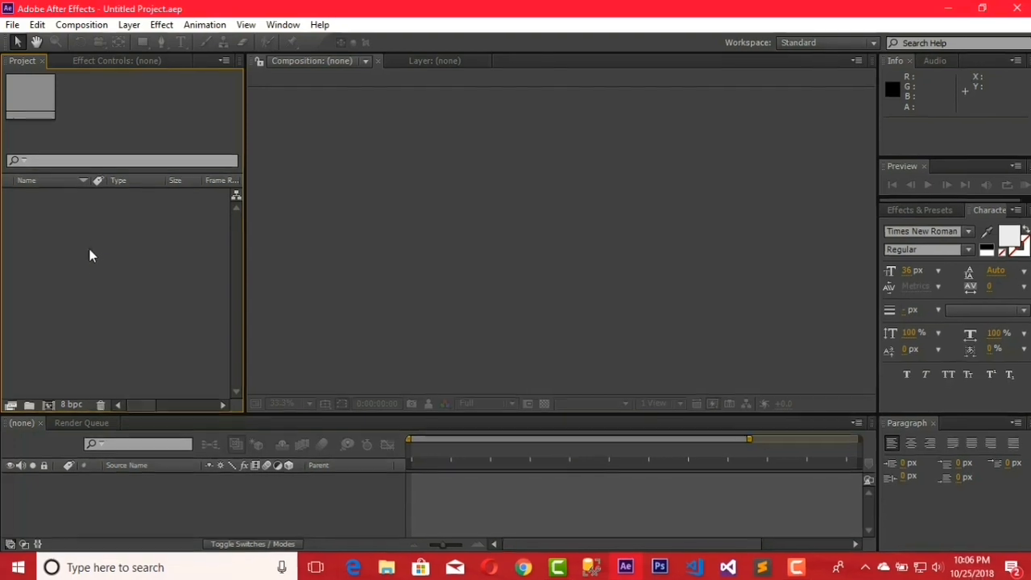
Step: Import the video 20181025_161338.mp4 as footage and create a composition from it
right_click(88, 233)
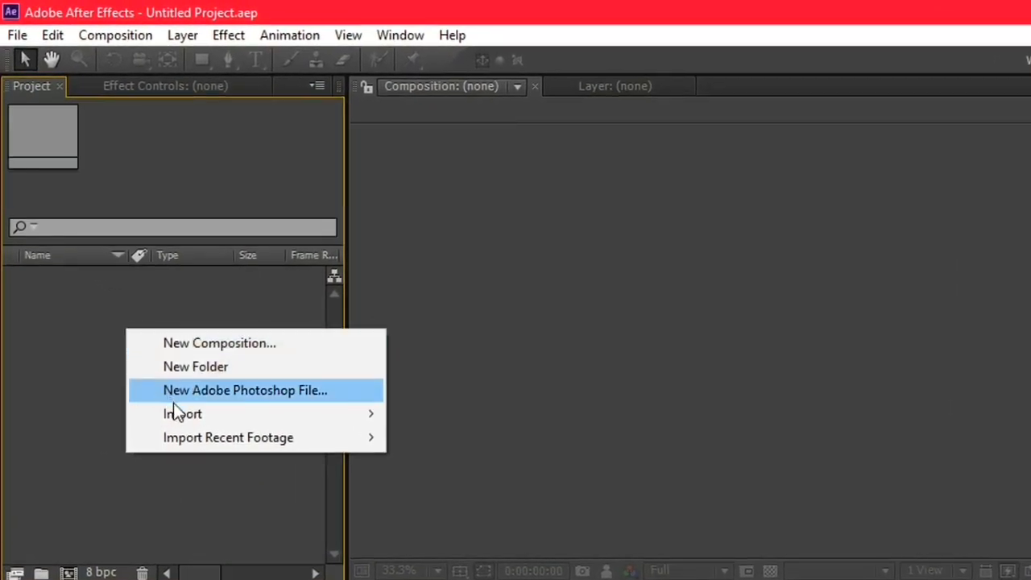
mouse_move(177, 412)
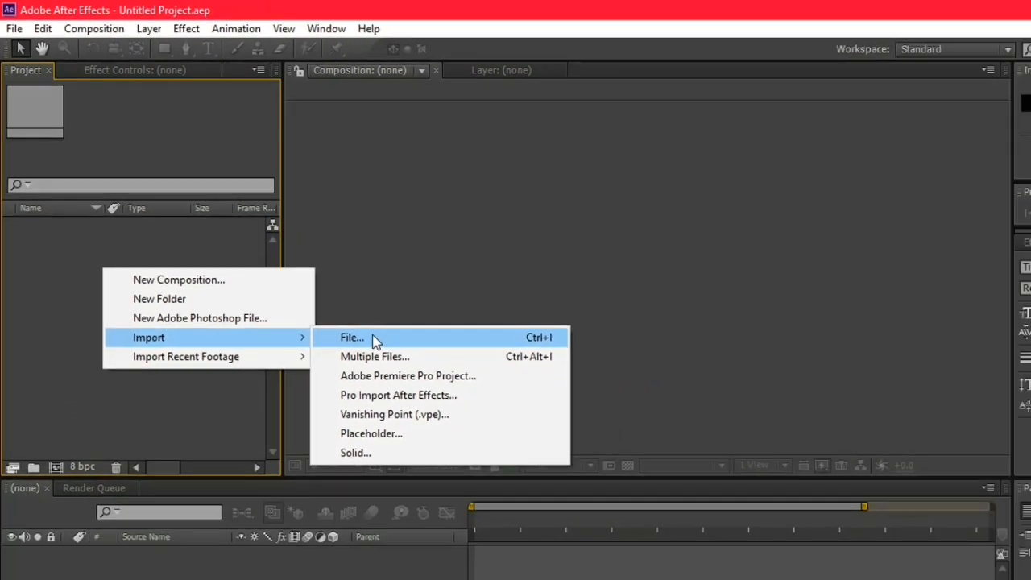
click(373, 336)
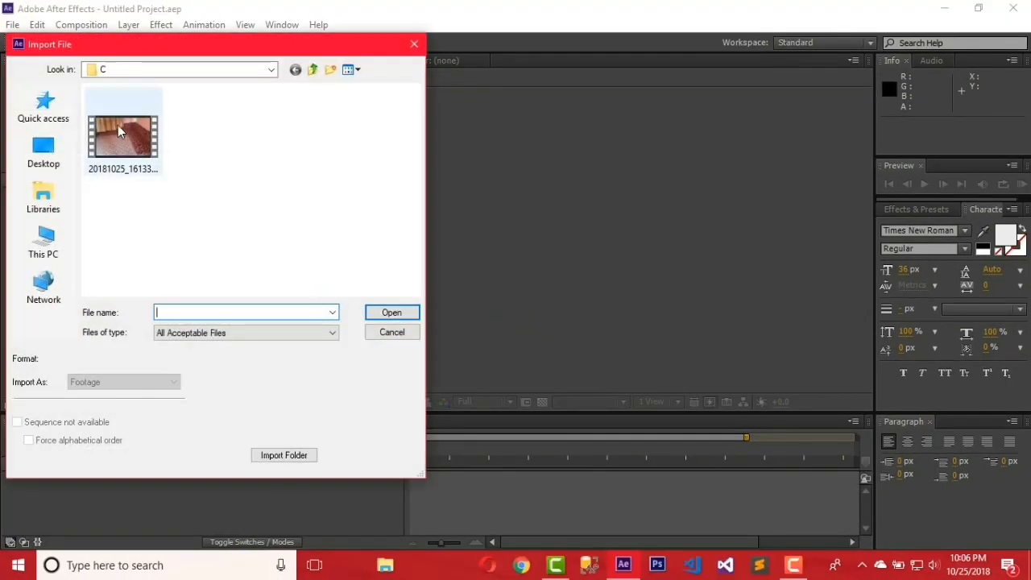
click(118, 127)
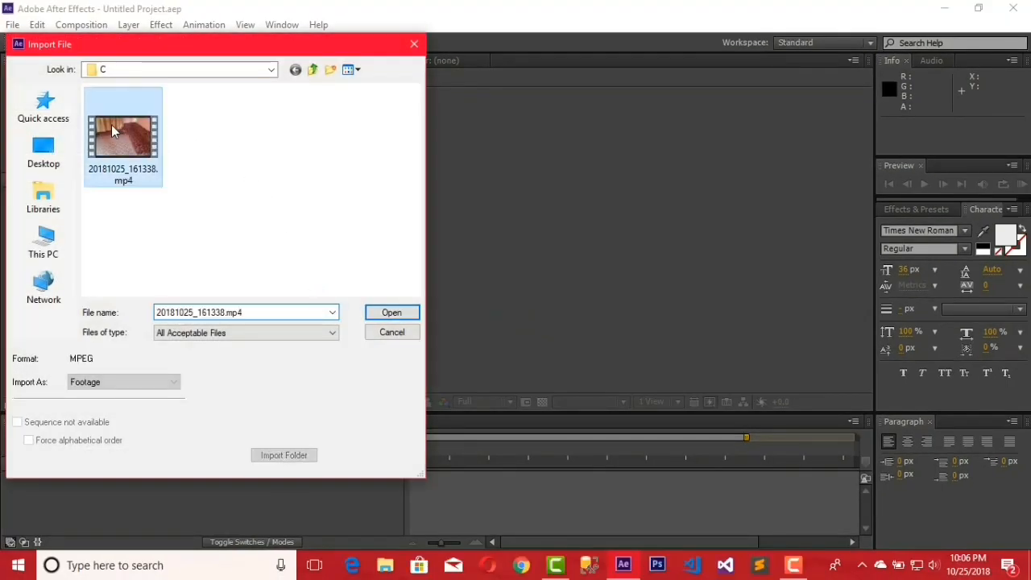
click(389, 313)
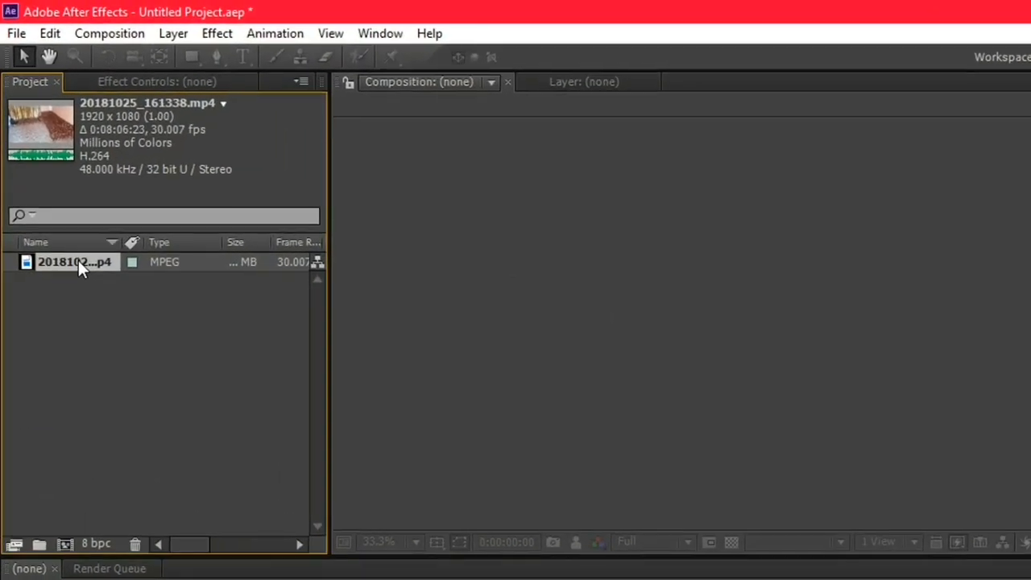
drag(79, 262, 65, 559)
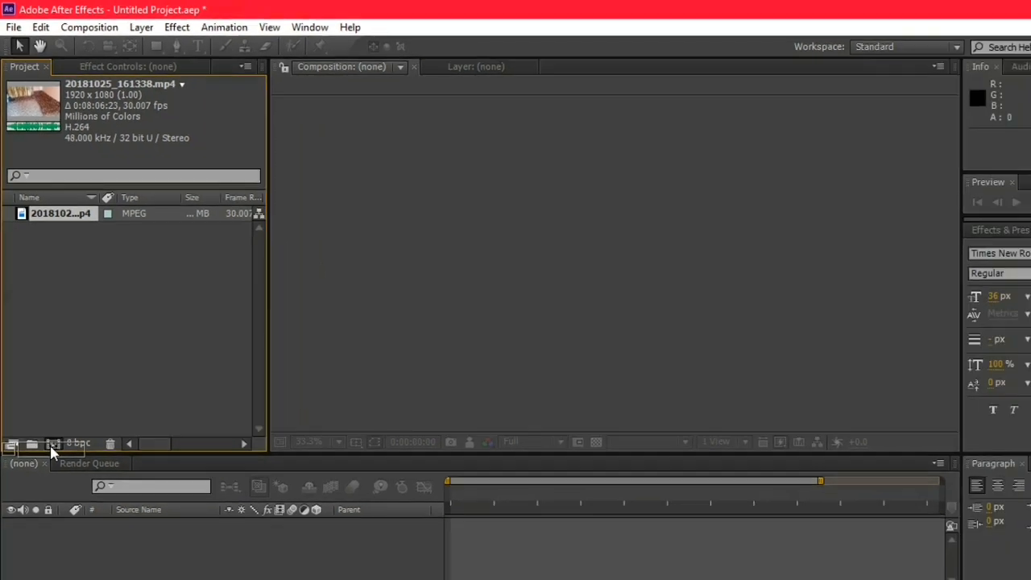
drag(52, 451, 52, 445)
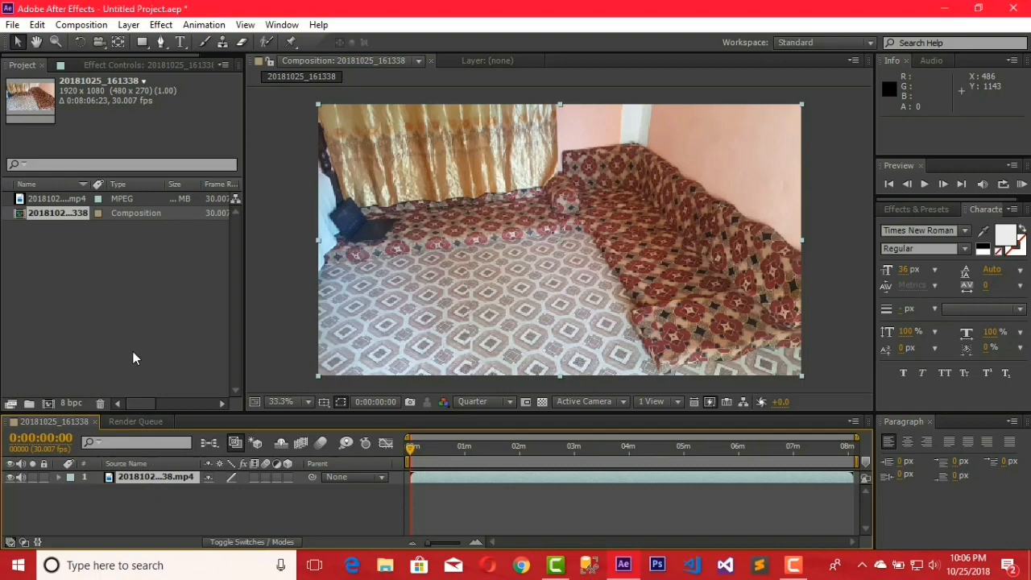
Step: Split the video layer at 0:00:16:16 and delete the segment before the cut
click(412, 449)
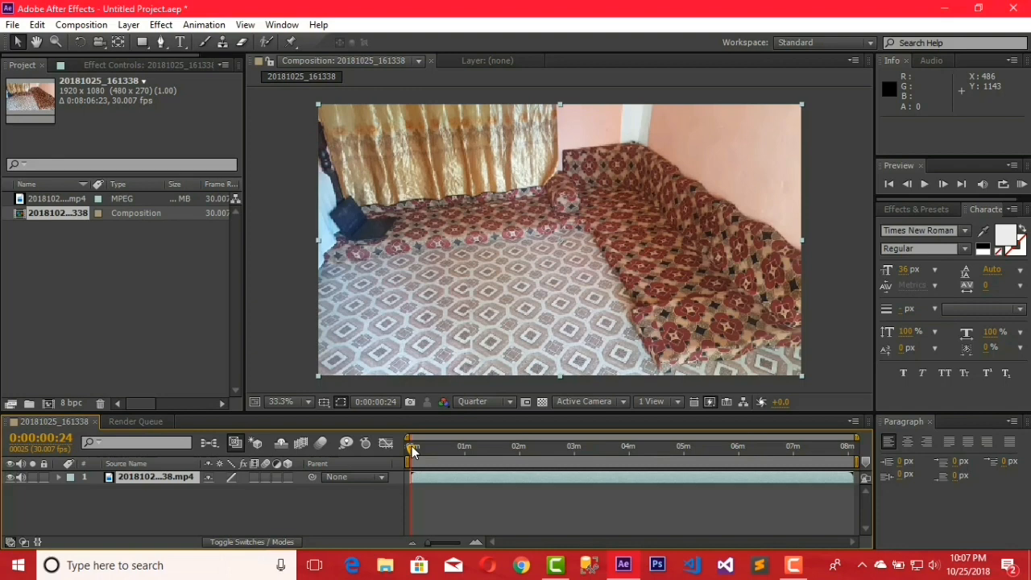
drag(412, 448, 424, 448)
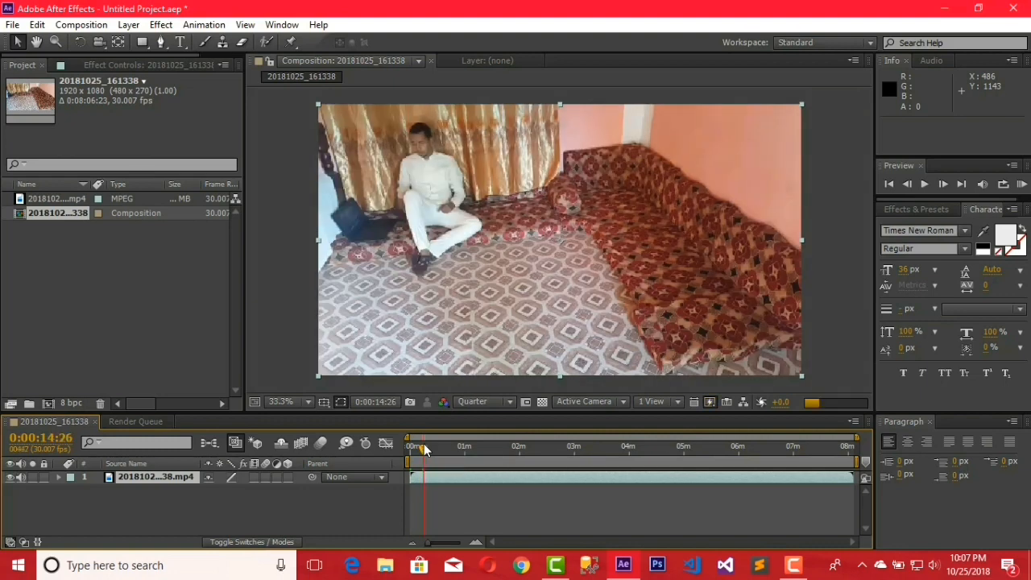
drag(424, 448, 425, 449)
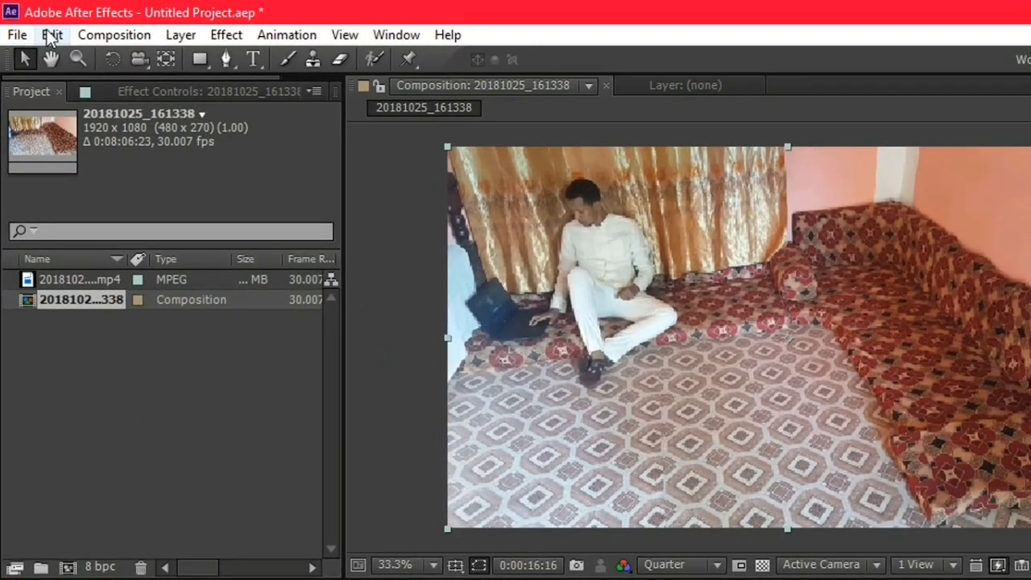
click(51, 35)
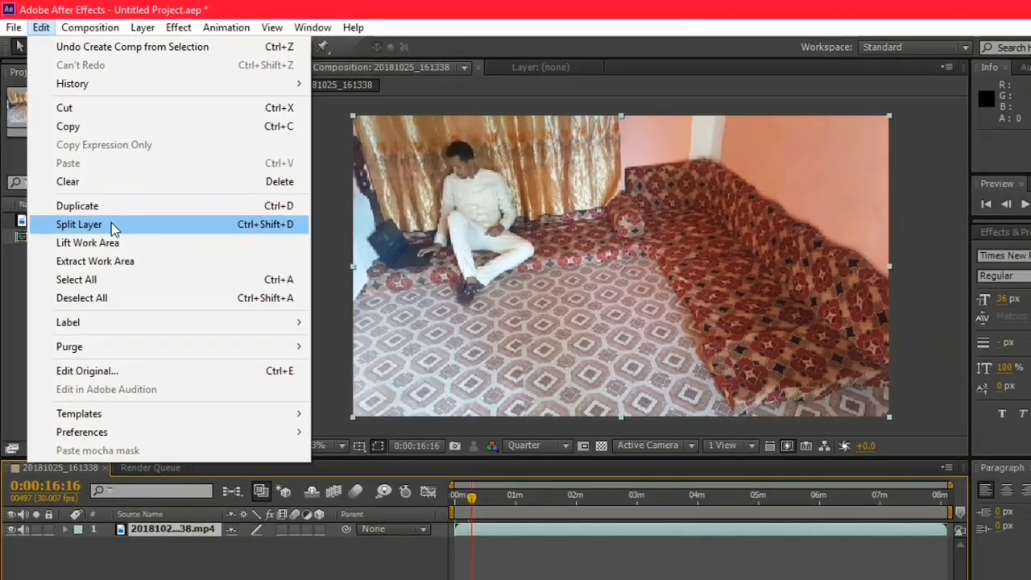
click(141, 284)
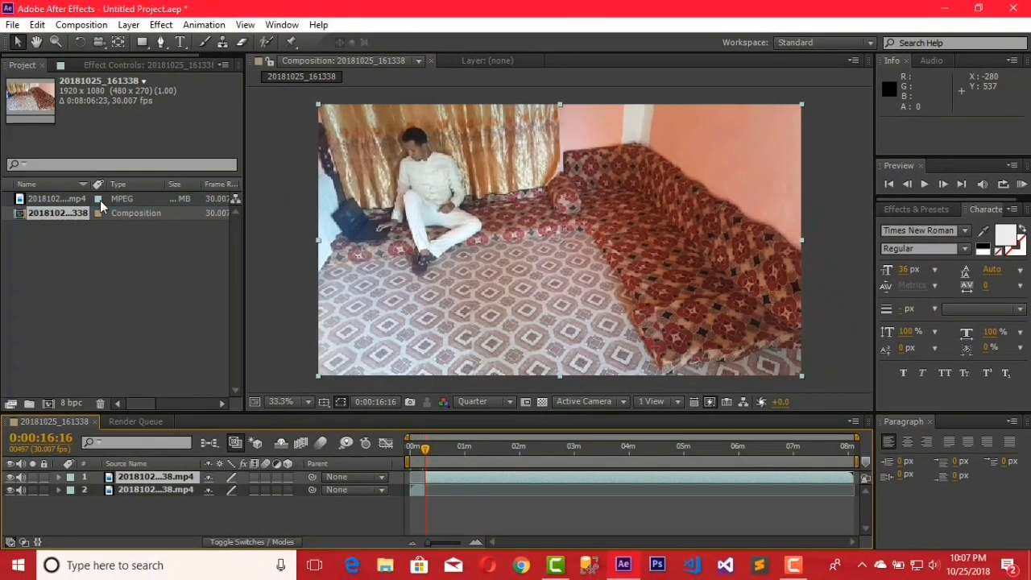
click(419, 492)
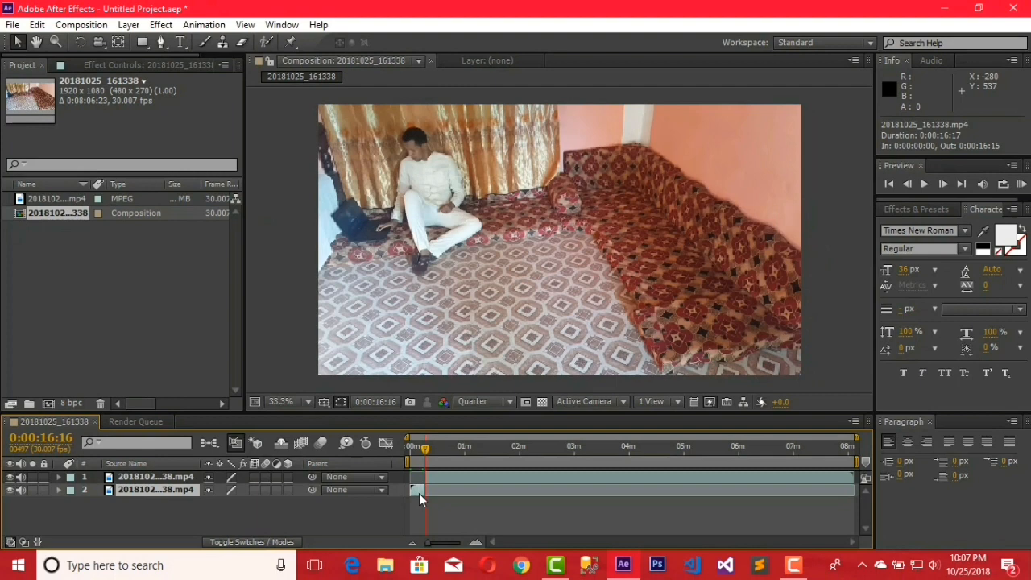
key(Delete)
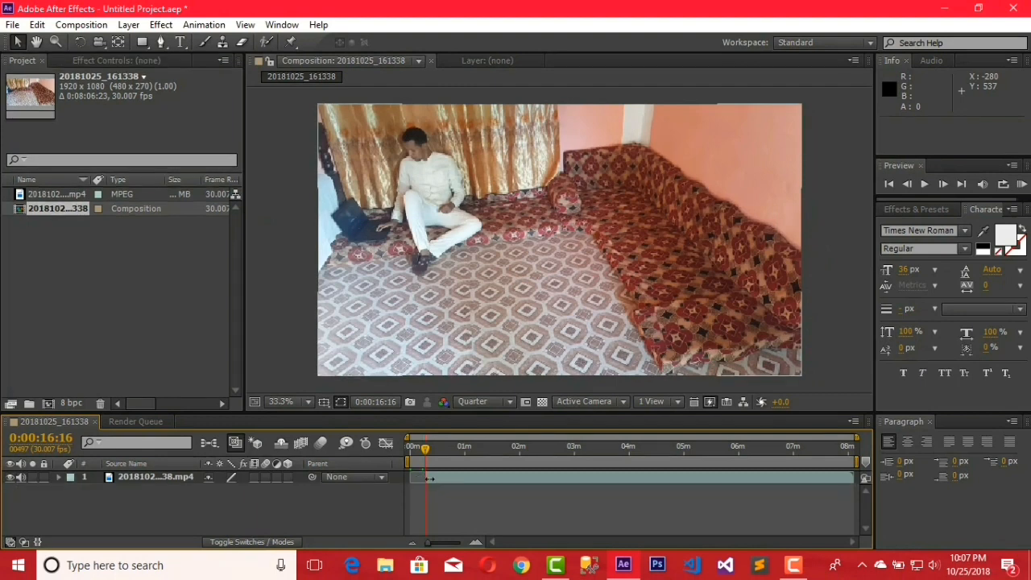
Step: Shift the remaining clip earlier so it starts at 0:00:00:24, and play back the composition
click(432, 479)
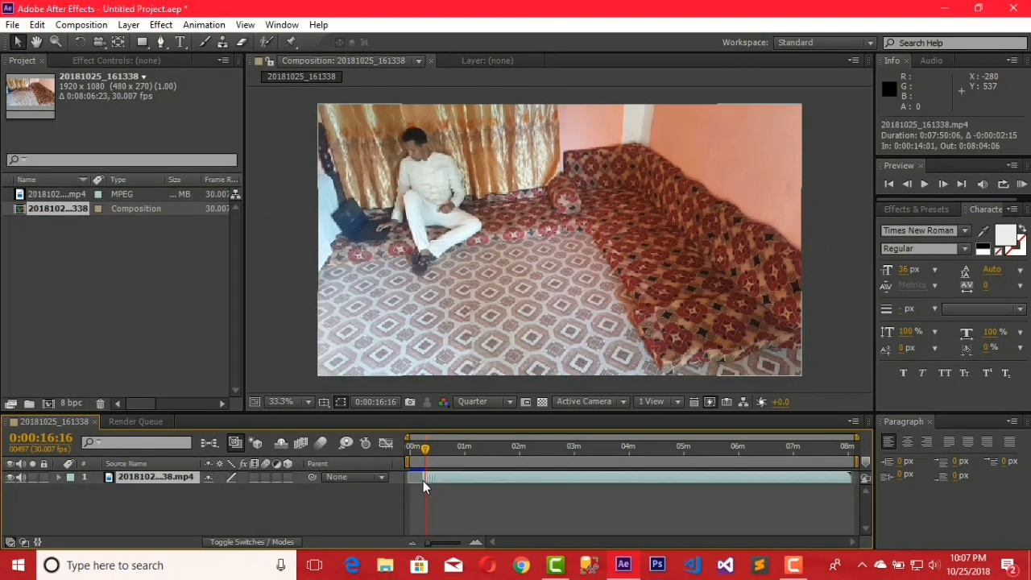
drag(423, 481, 409, 448)
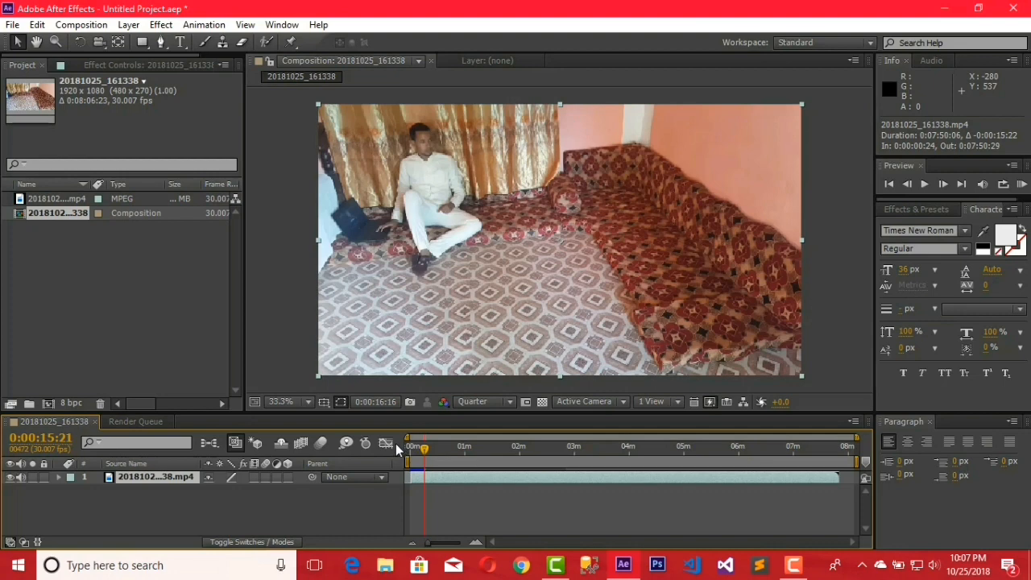
key(space)
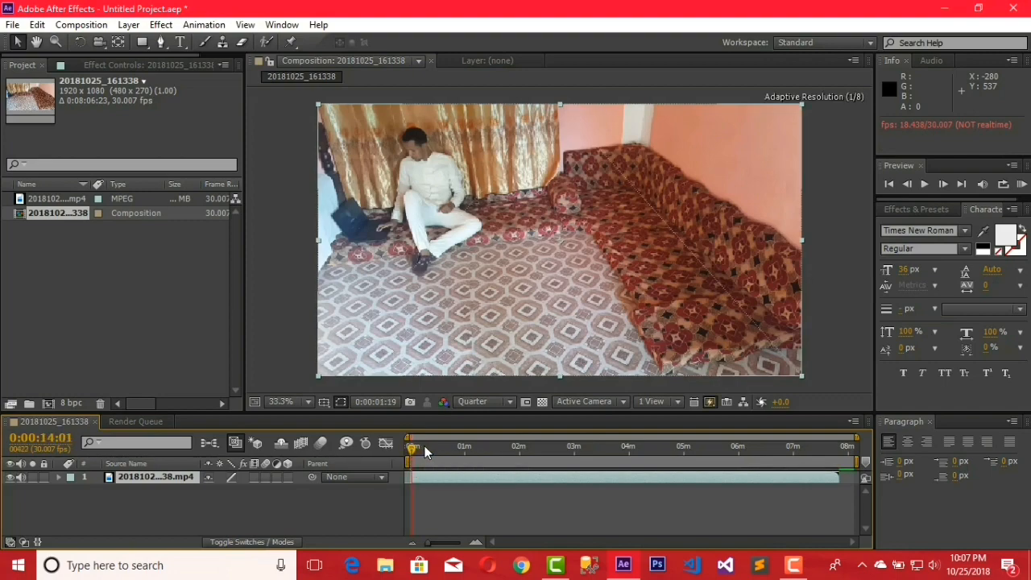
Step: Split the video layer at 0:00:21:15, while the man in white is still seated
drag(420, 445, 436, 446)
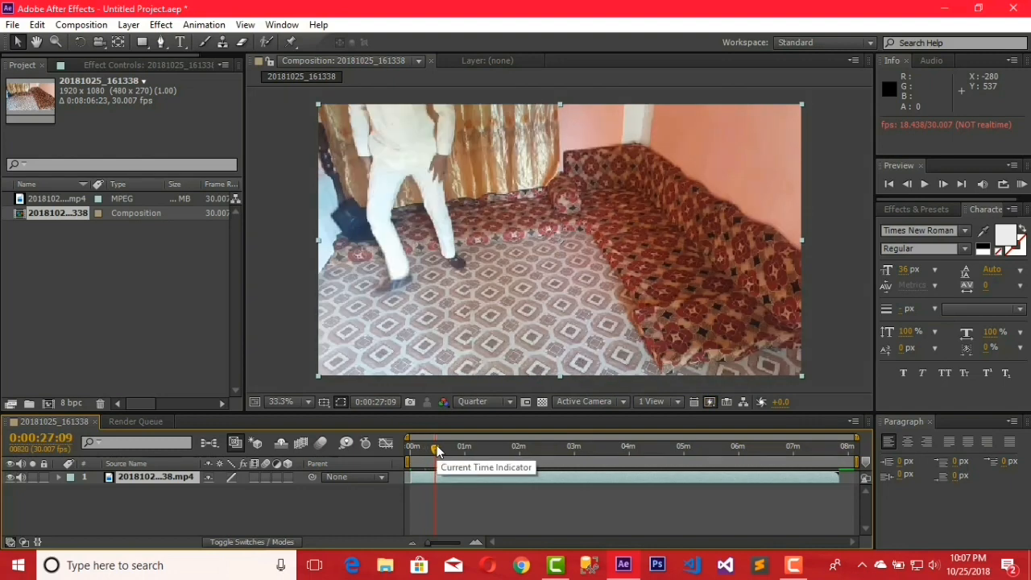
drag(435, 448, 430, 447)
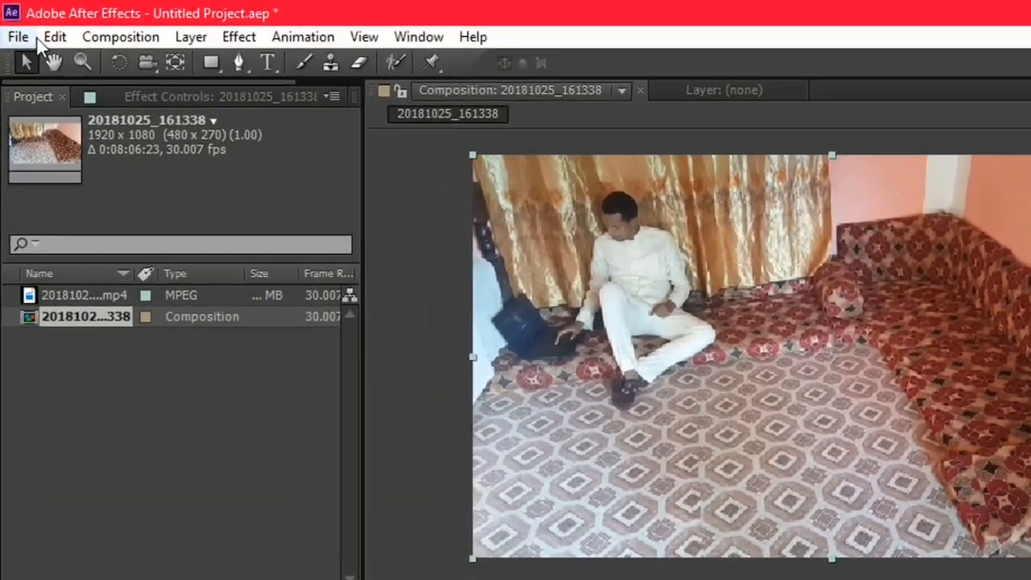
click(38, 25)
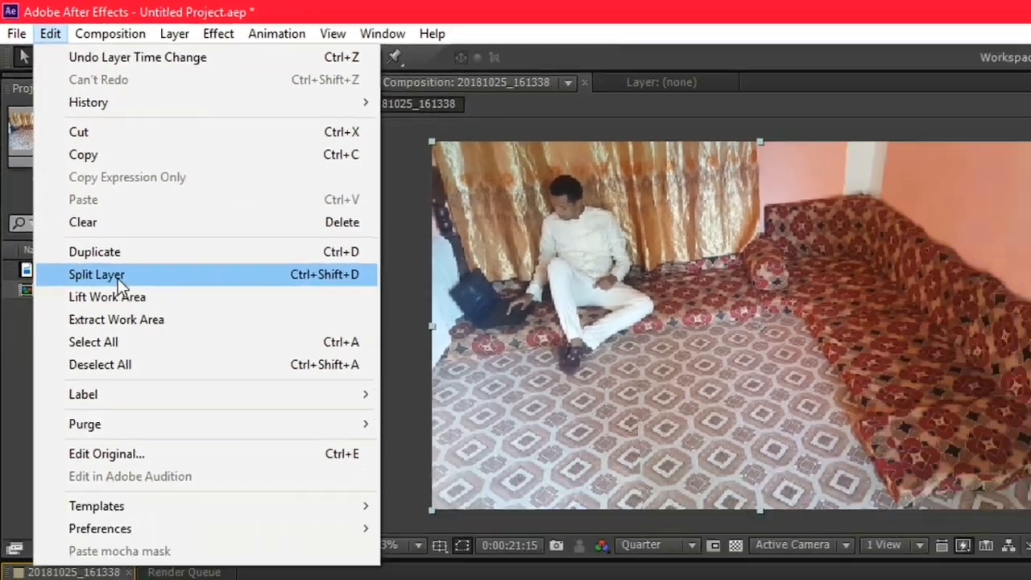
click(123, 348)
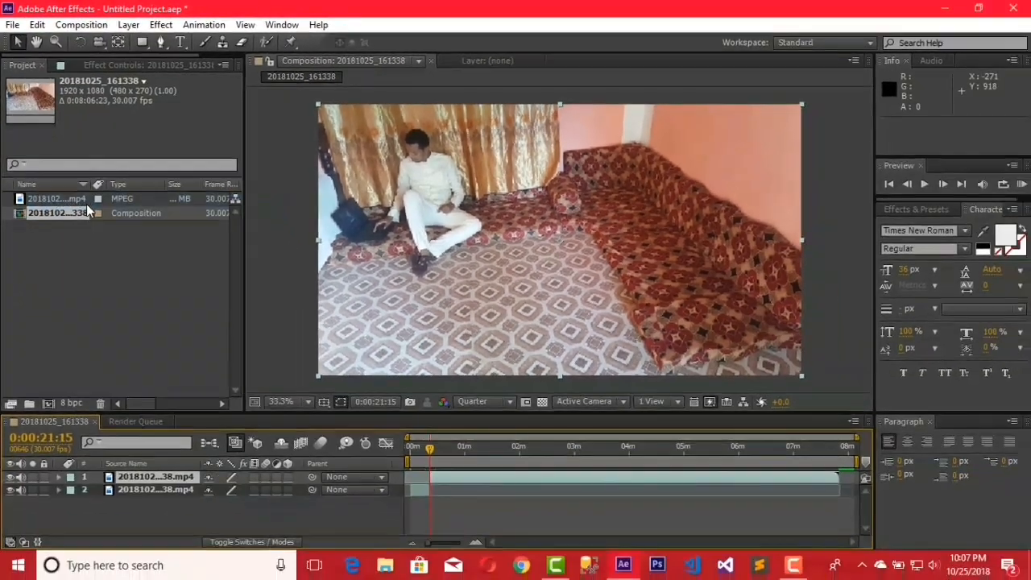
Step: Rename the layer holding the first, short segment as 1
click(417, 492)
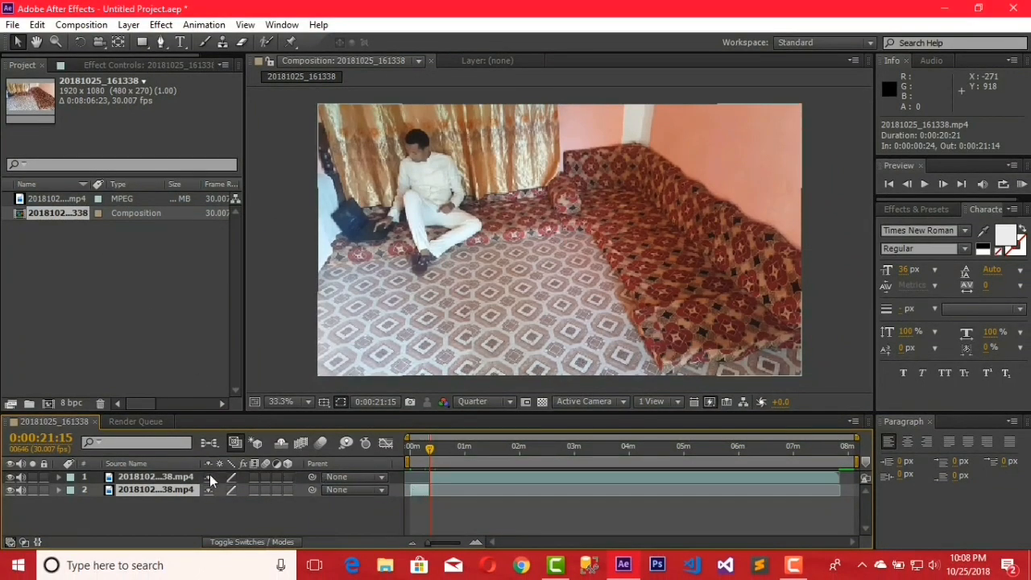
right_click(168, 491)
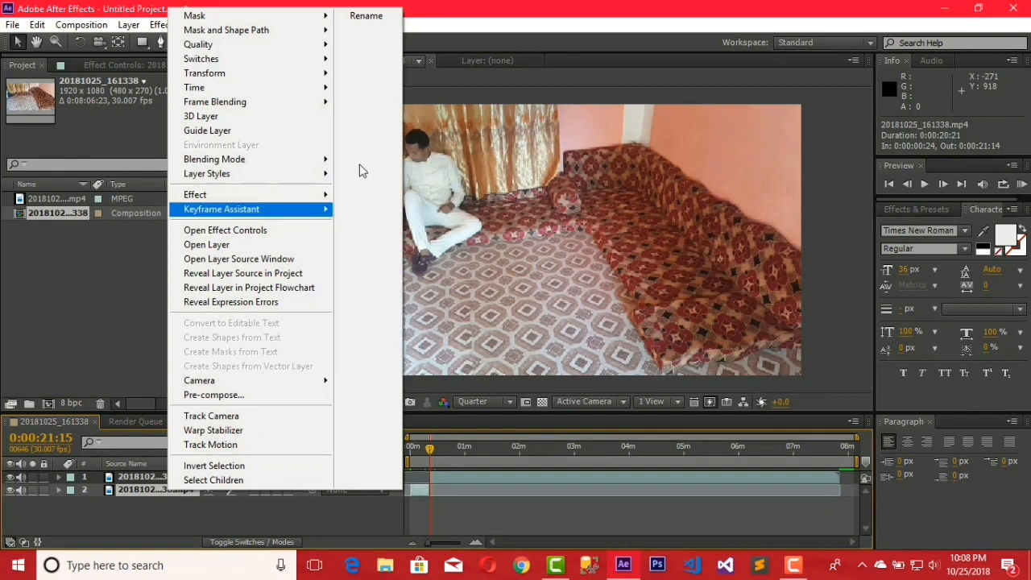
click(383, 18)
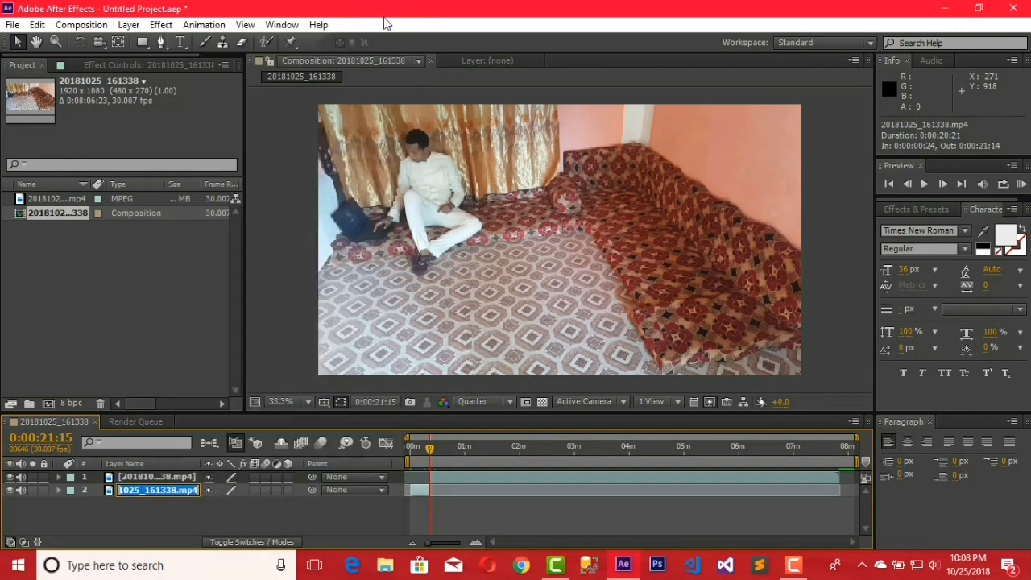
text(1)
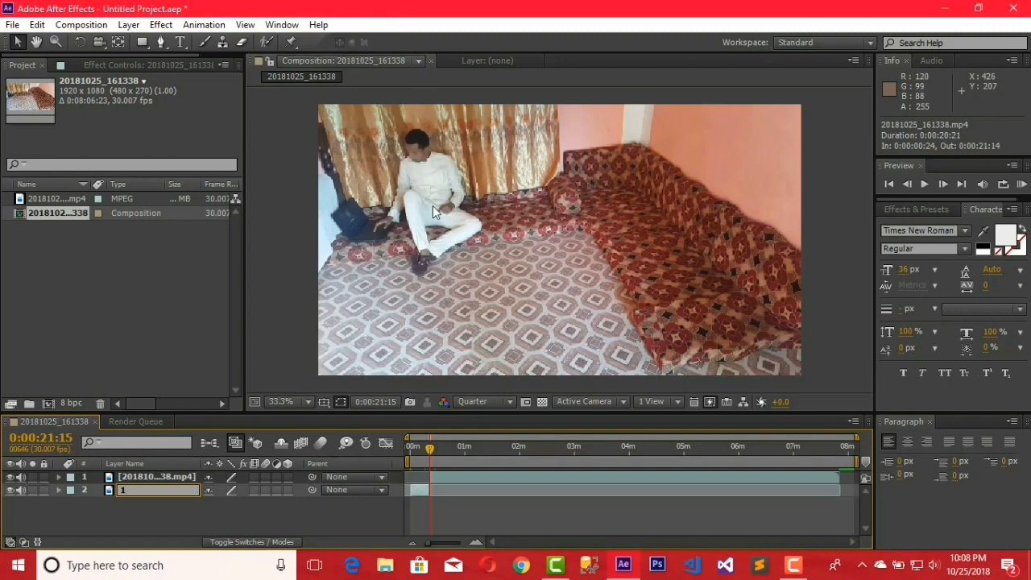
Step: Split the long video layer at 0:04:27:11, where the man in red is seated, and delete the segment before the cut
click(429, 448)
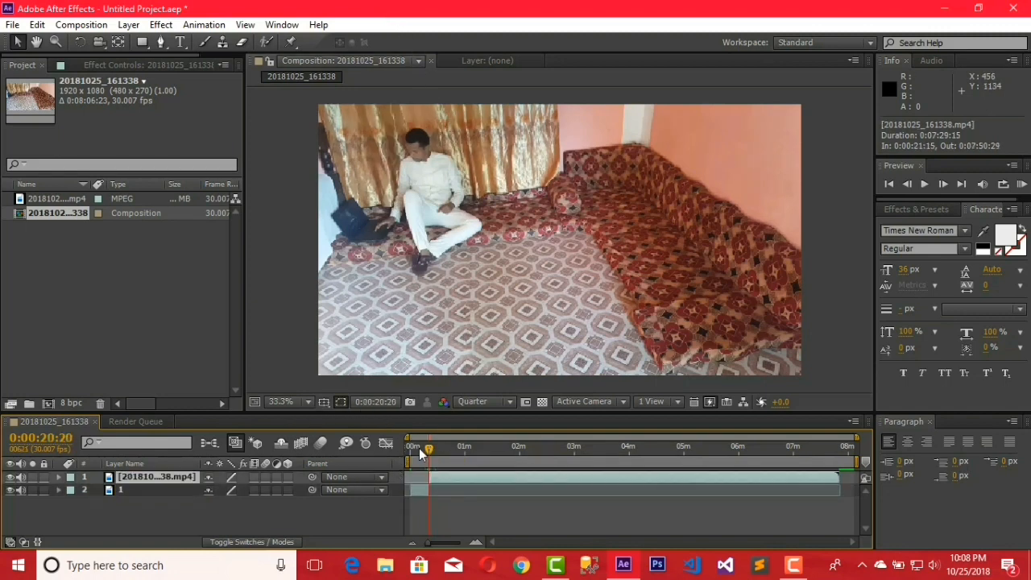
drag(424, 450, 661, 446)
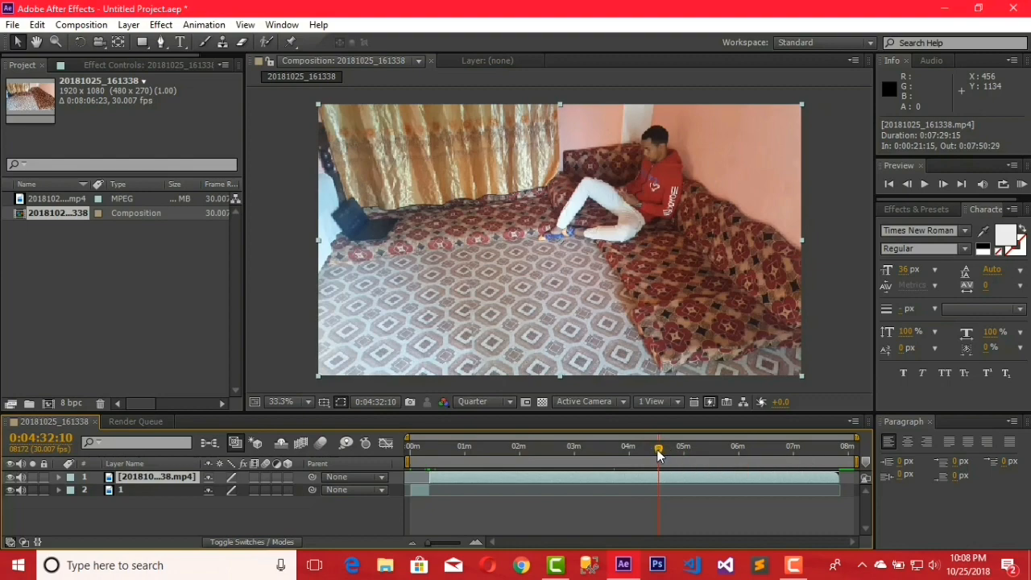
drag(659, 454, 651, 454)
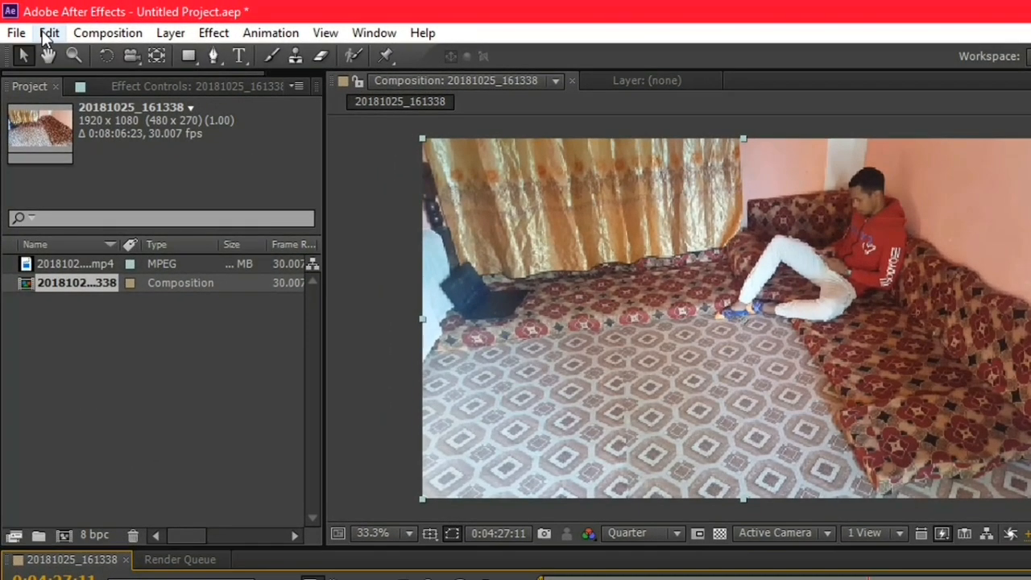
click(47, 34)
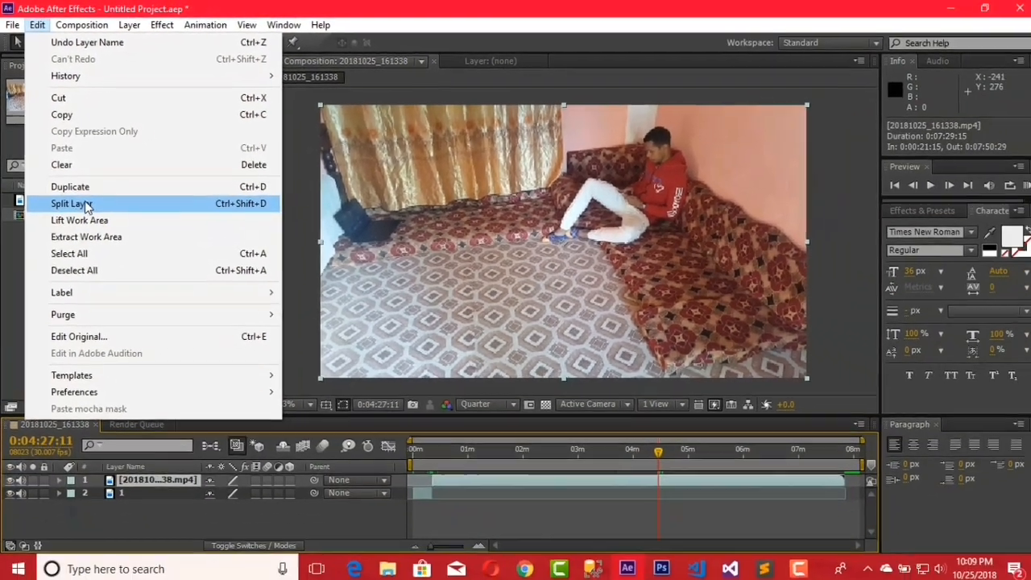
click(103, 248)
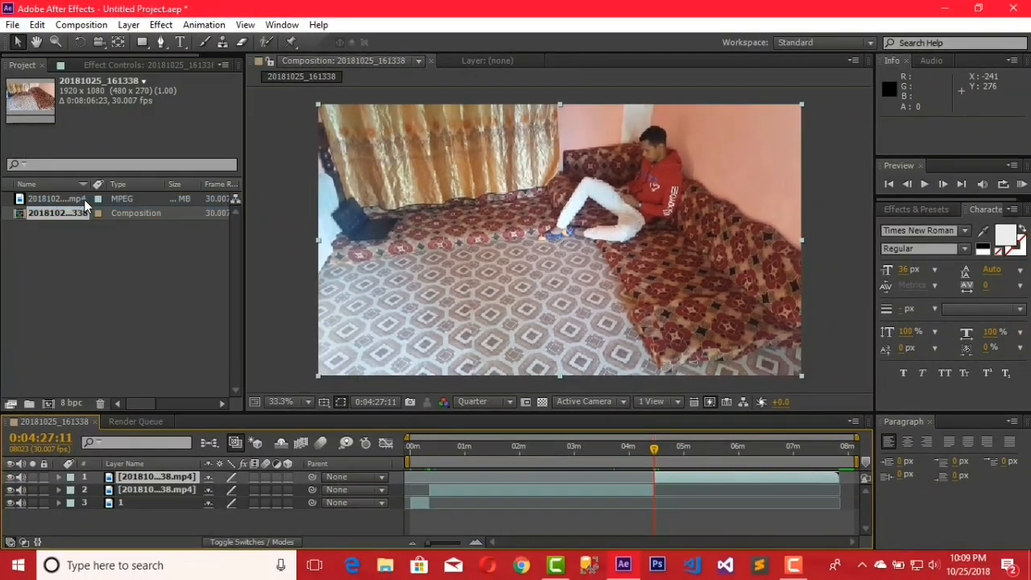
click(504, 494)
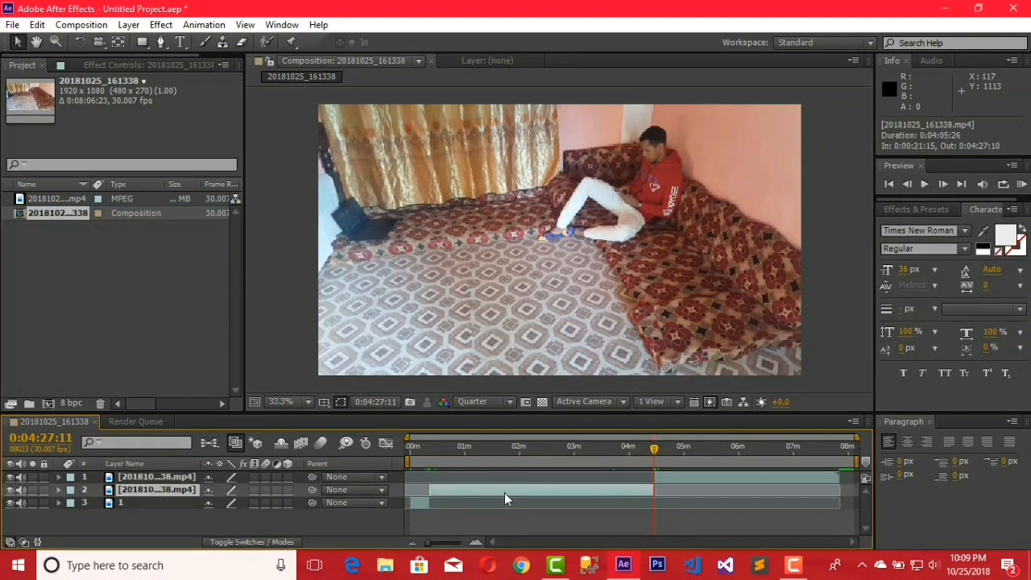
key(Delete)
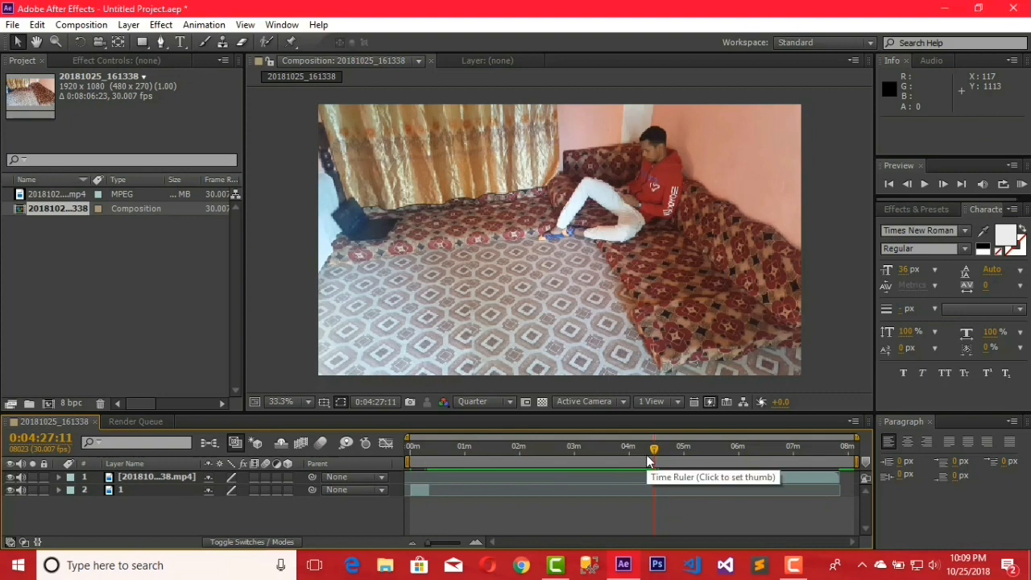
Step: Split the remaining video layer at 0:04:34:15, while the man in red is still seated
click(658, 449)
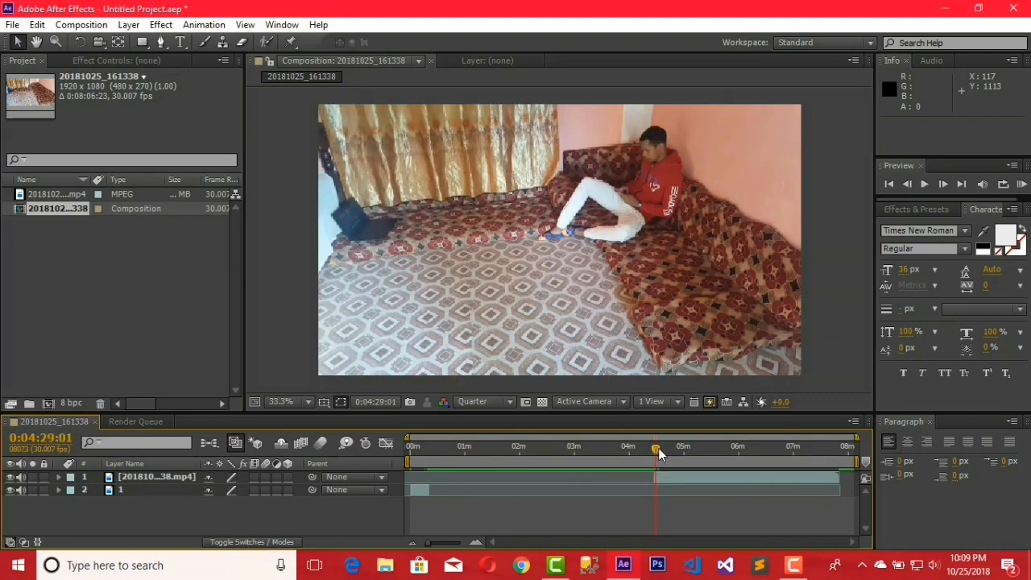
mouse_move(662, 447)
mouse_down()
mouse_move(672, 444)
mouse_move(660, 445)
mouse_up()
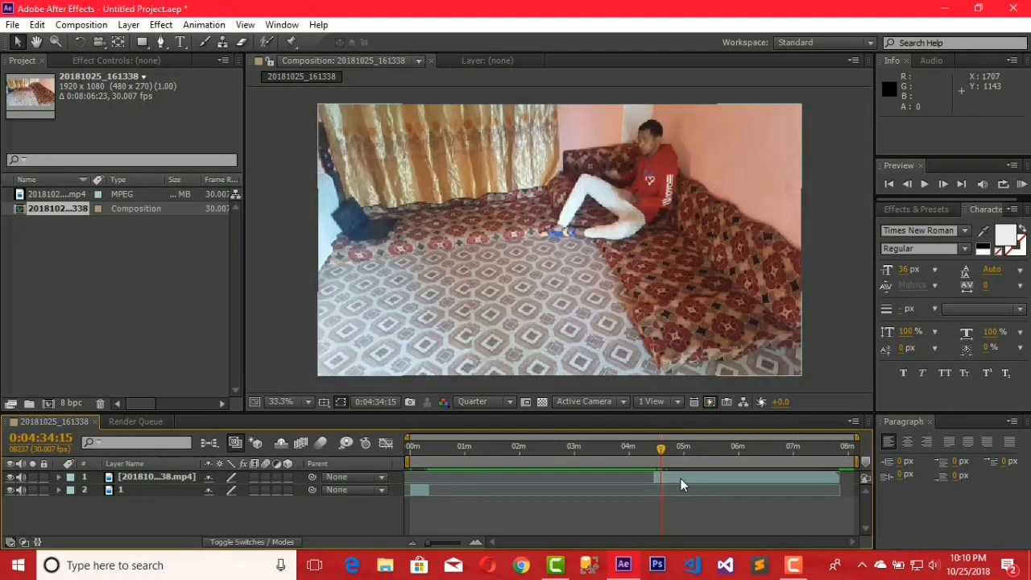
click(666, 477)
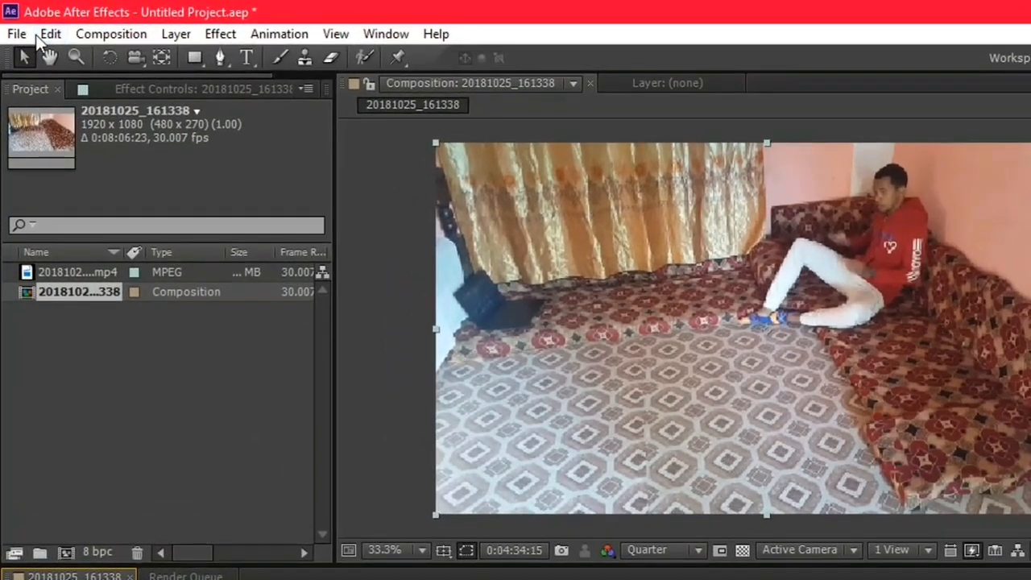
click(30, 29)
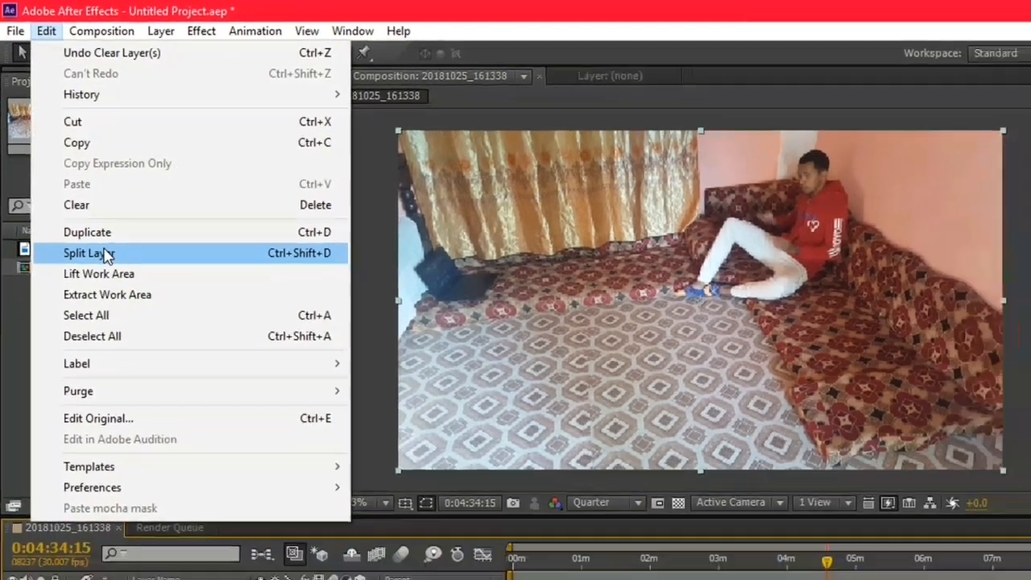
click(89, 277)
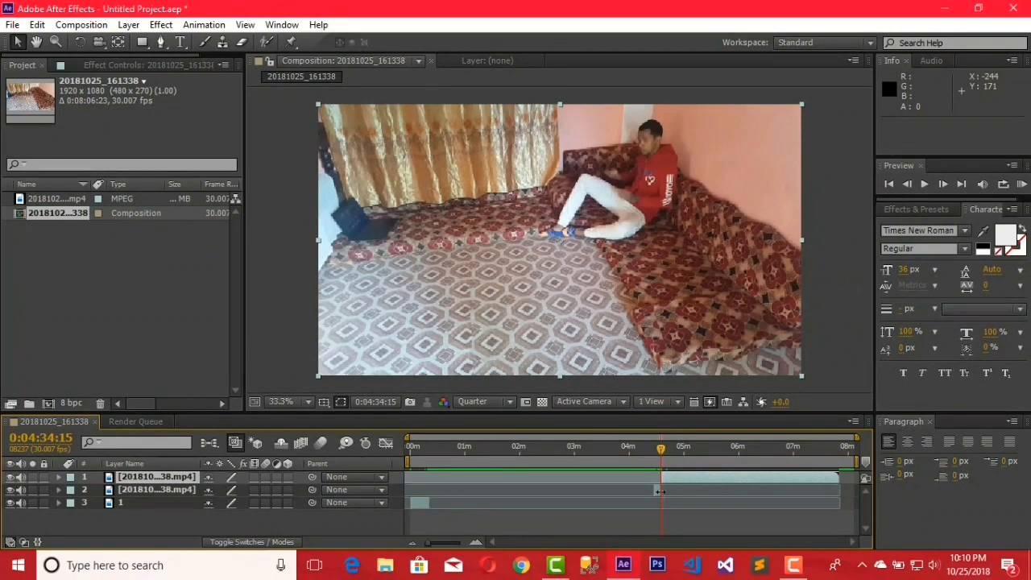
Step: Rename the layer holding the short segment of the man in red as 2, and shift it to start at 0:00:00:24
click(657, 490)
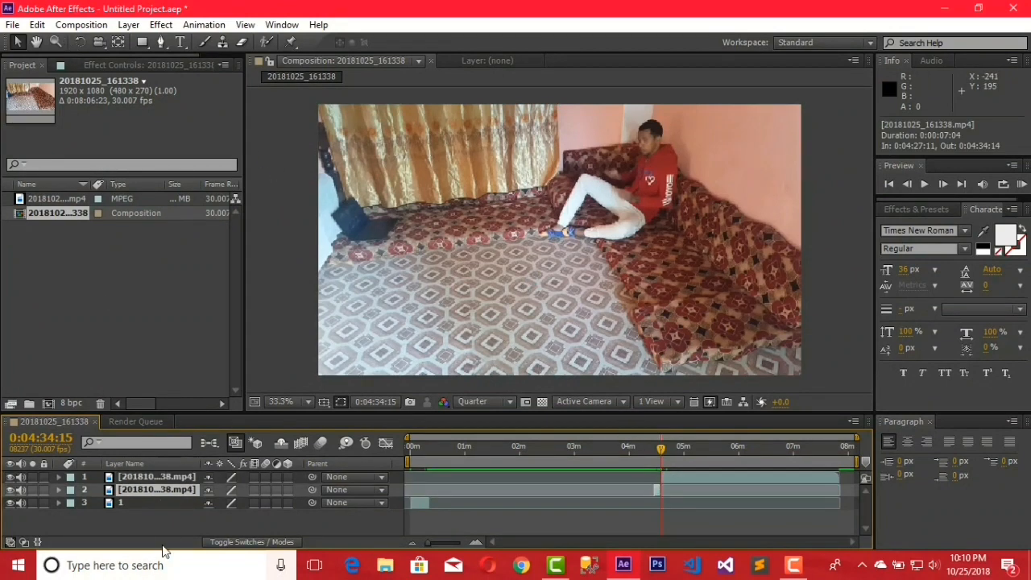
right_click(173, 493)
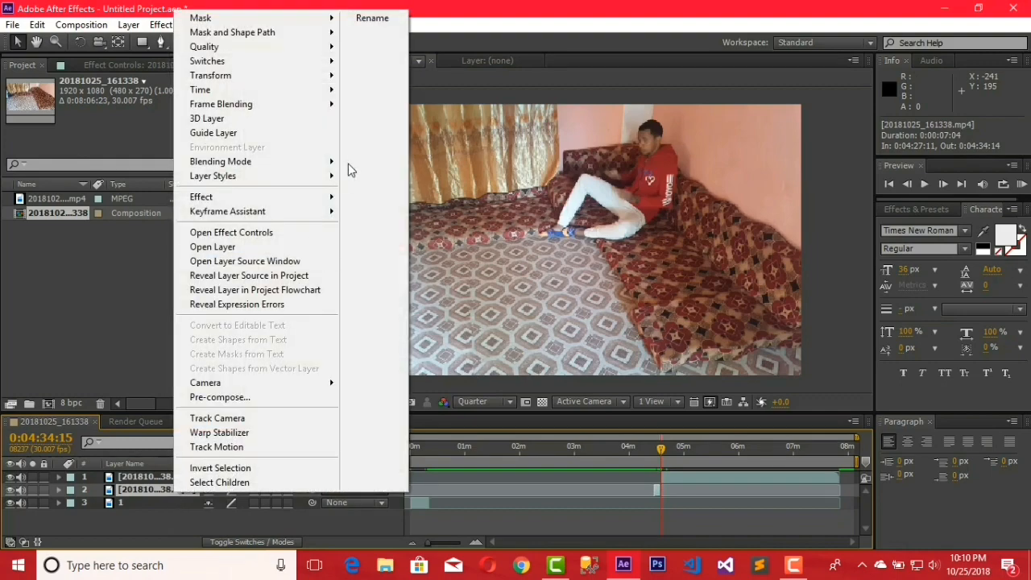
click(373, 20)
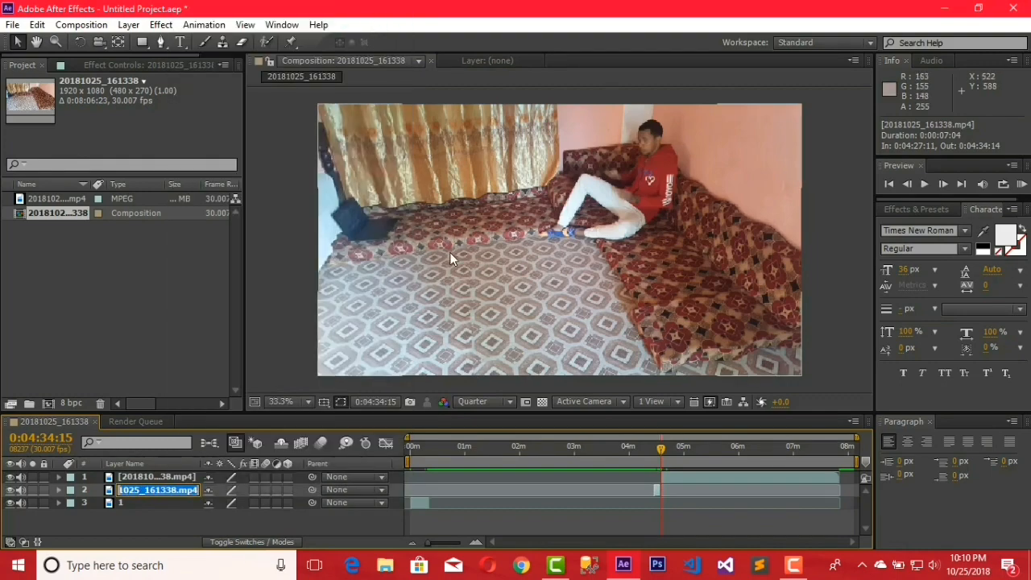
text(2)
key(Return)
drag(655, 493, 415, 494)
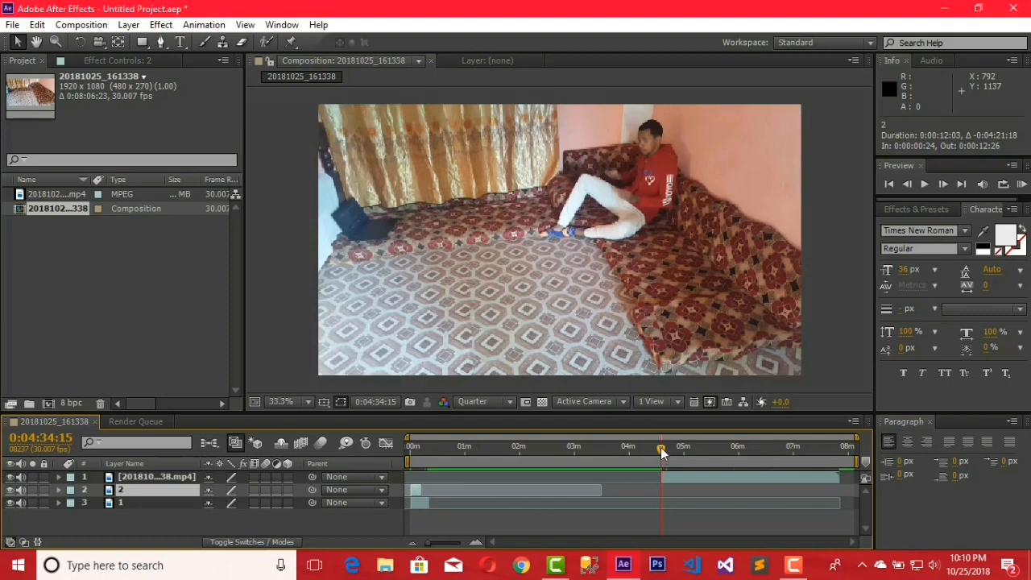
Step: Split the remaining video layer at 0:07:22:25, where the man in blue trousers is seated, and delete the segment before the cut
drag(662, 453, 721, 458)
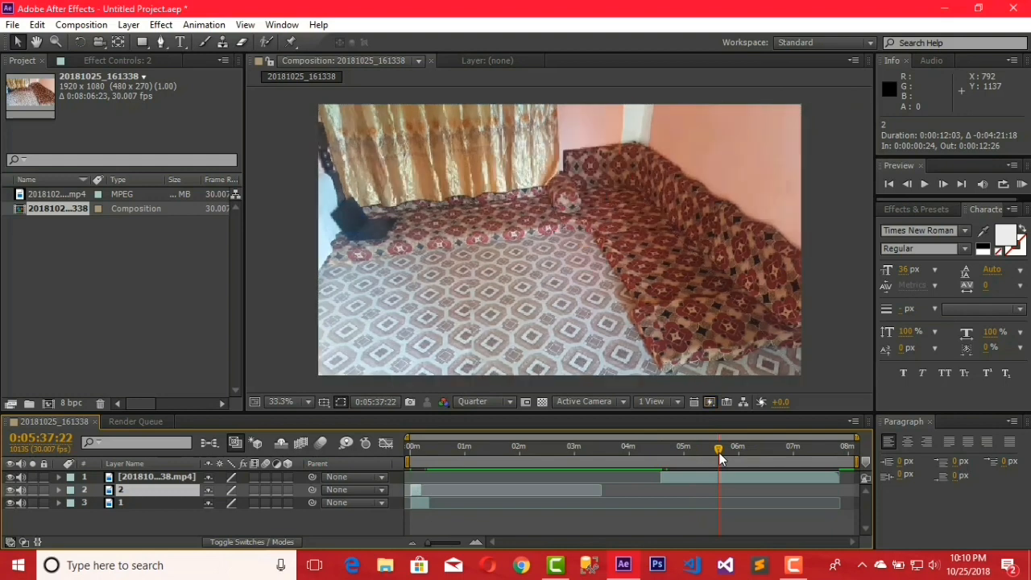
drag(752, 456, 778, 458)
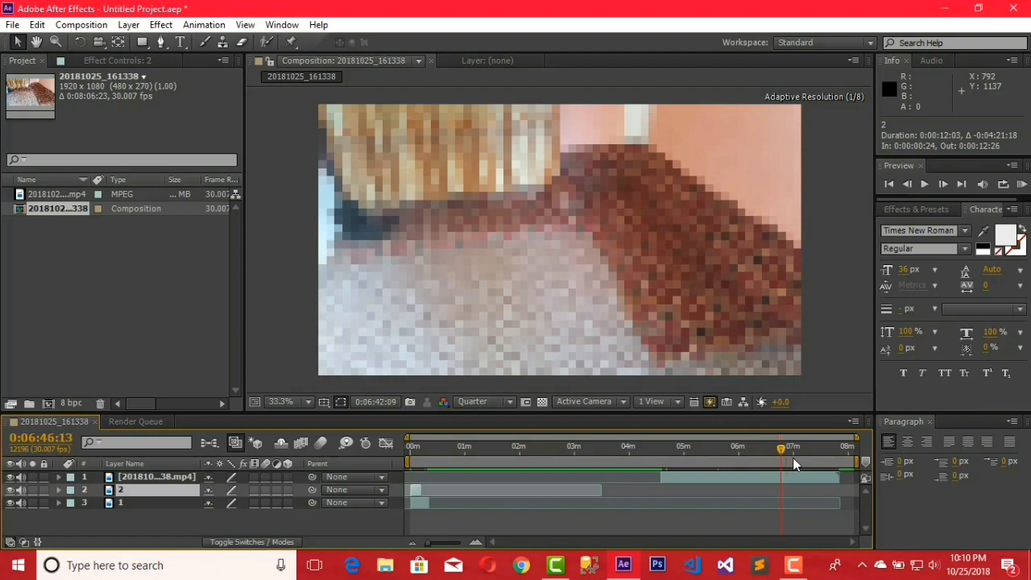
click(793, 458)
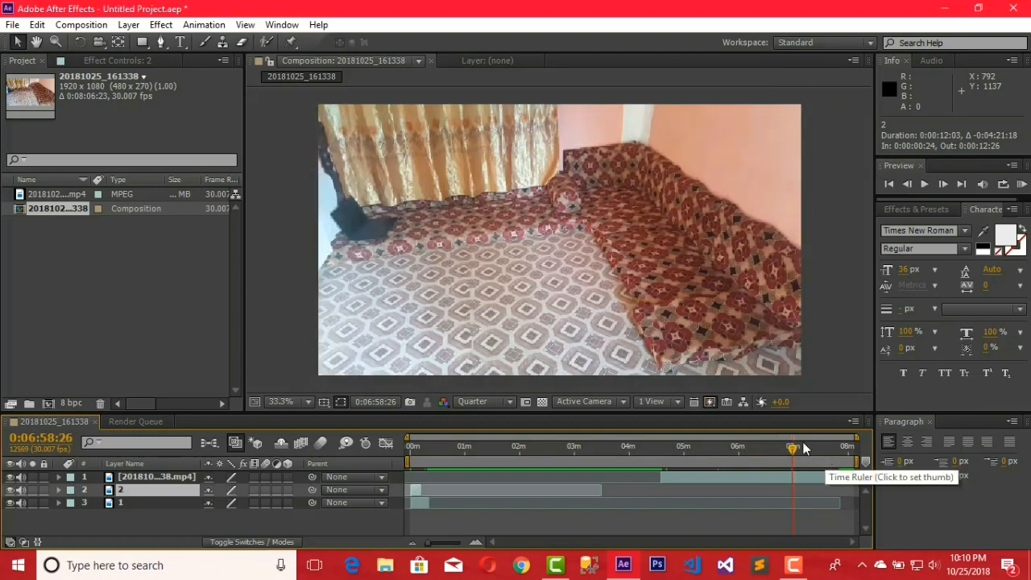
click(793, 452)
click(809, 456)
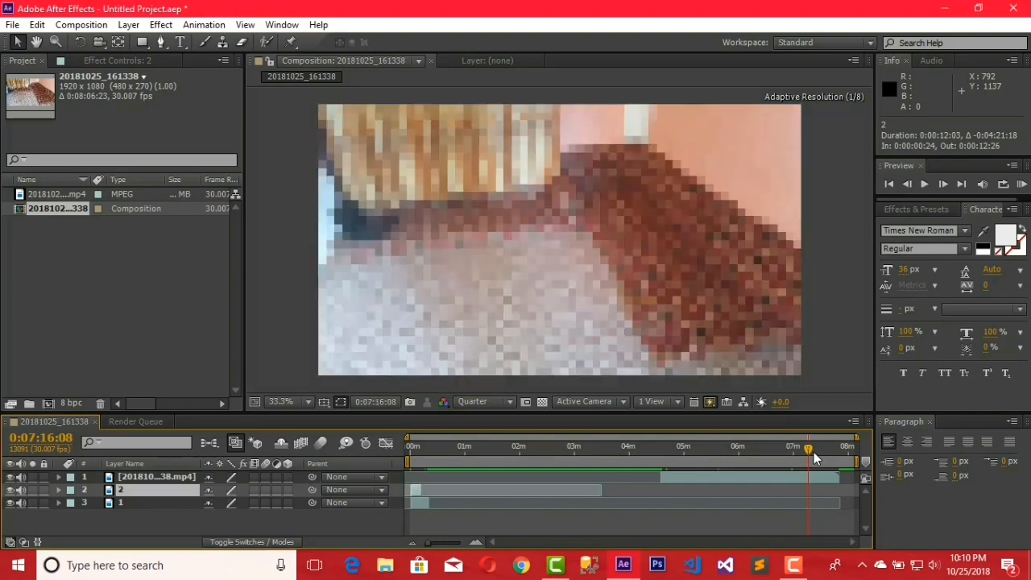
drag(809, 456, 812, 459)
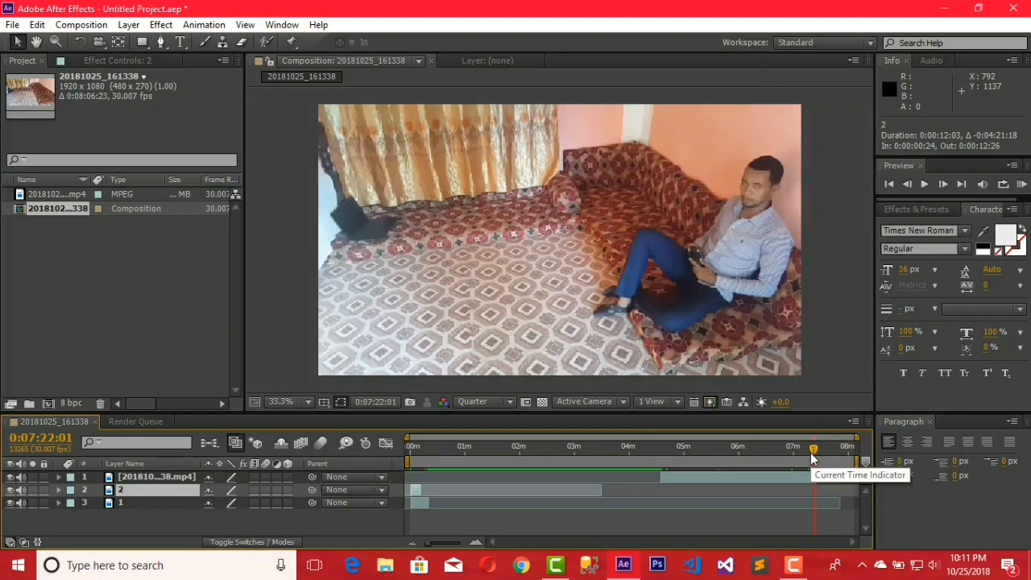
drag(812, 457, 814, 457)
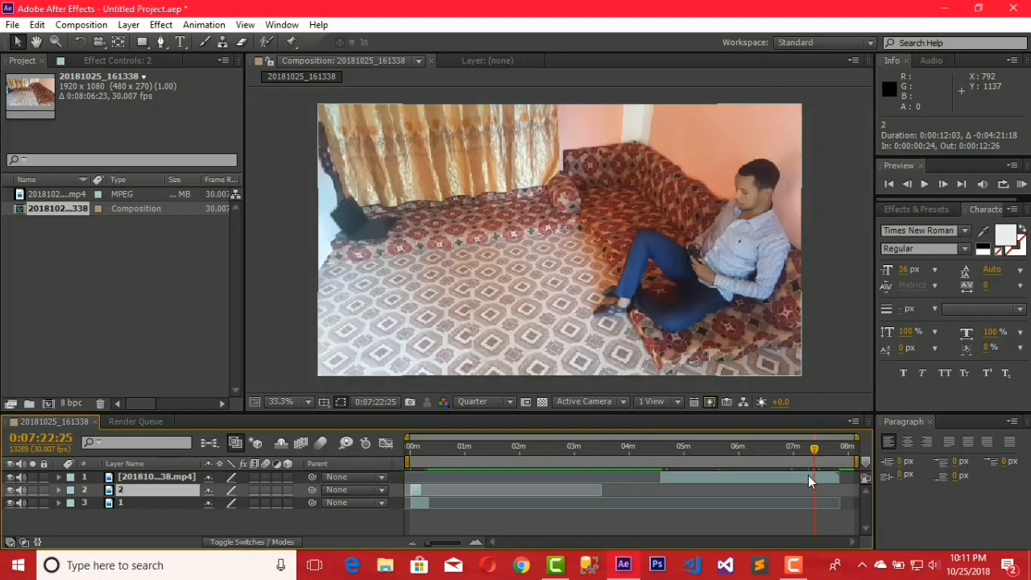
click(808, 477)
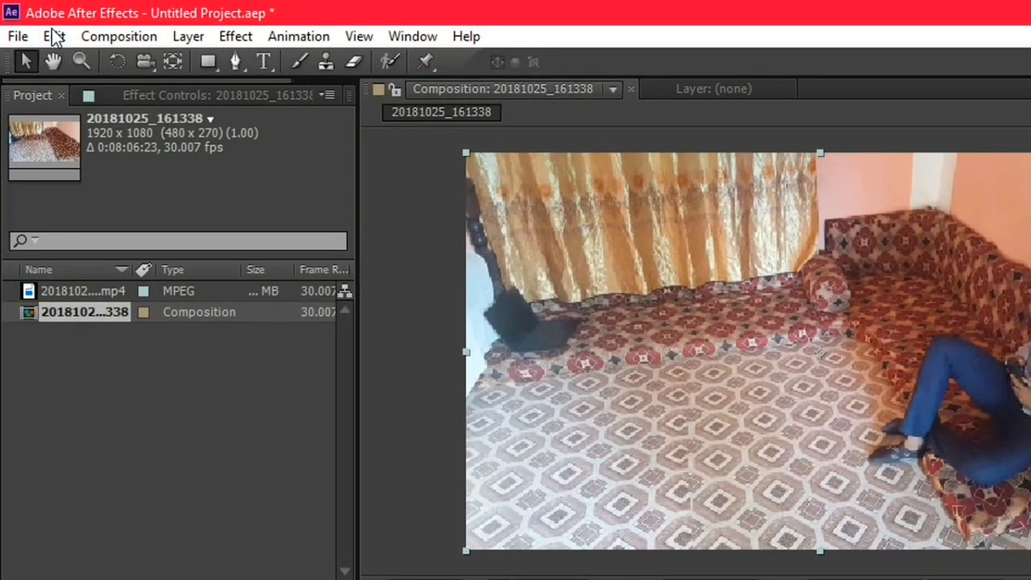
click(37, 24)
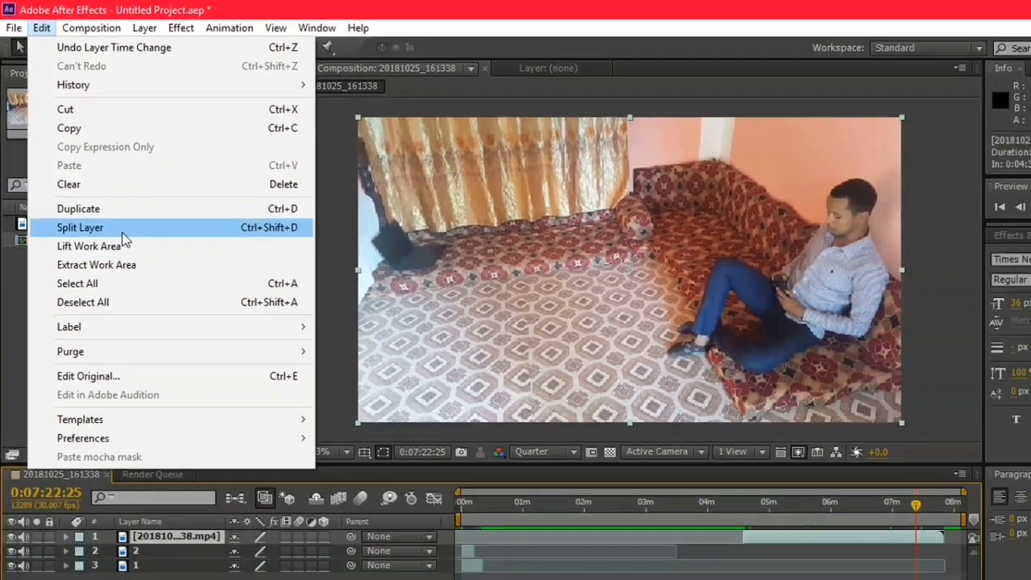
click(122, 232)
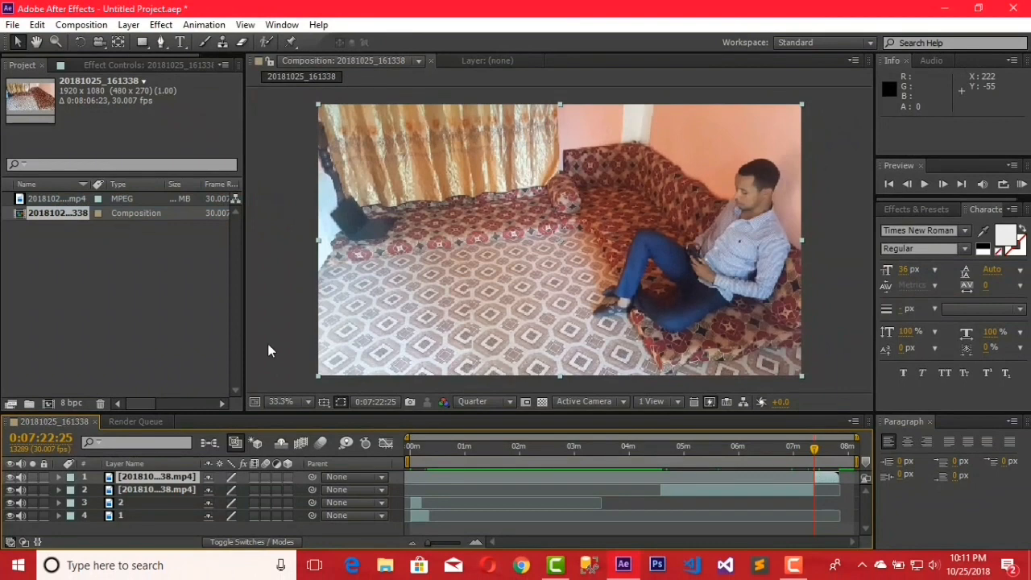
click(676, 493)
key(Delete)
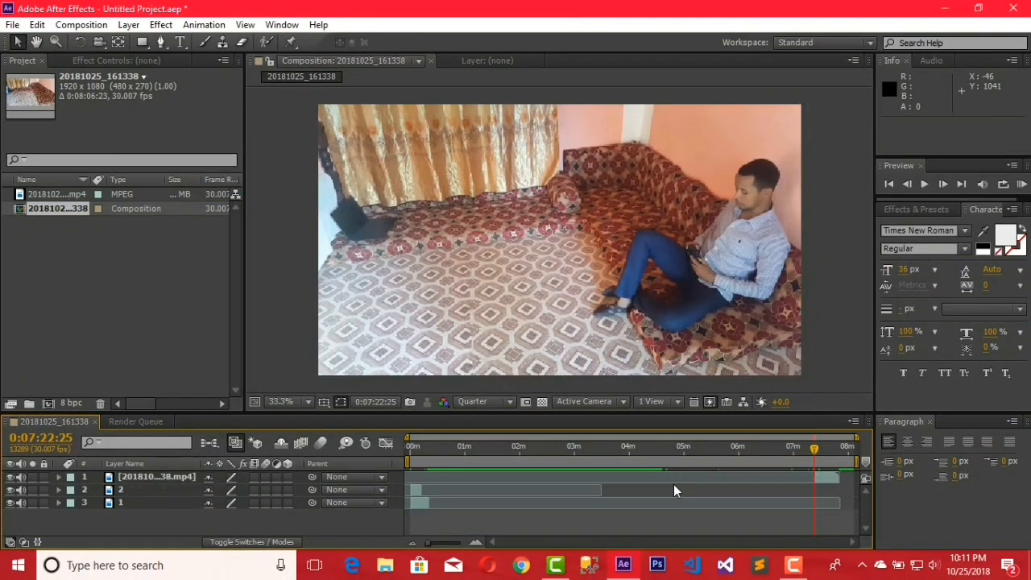
Step: Shift the last remaining segment earlier to start at 0:06:51:12, and rename its layer as 3
drag(825, 481, 800, 456)
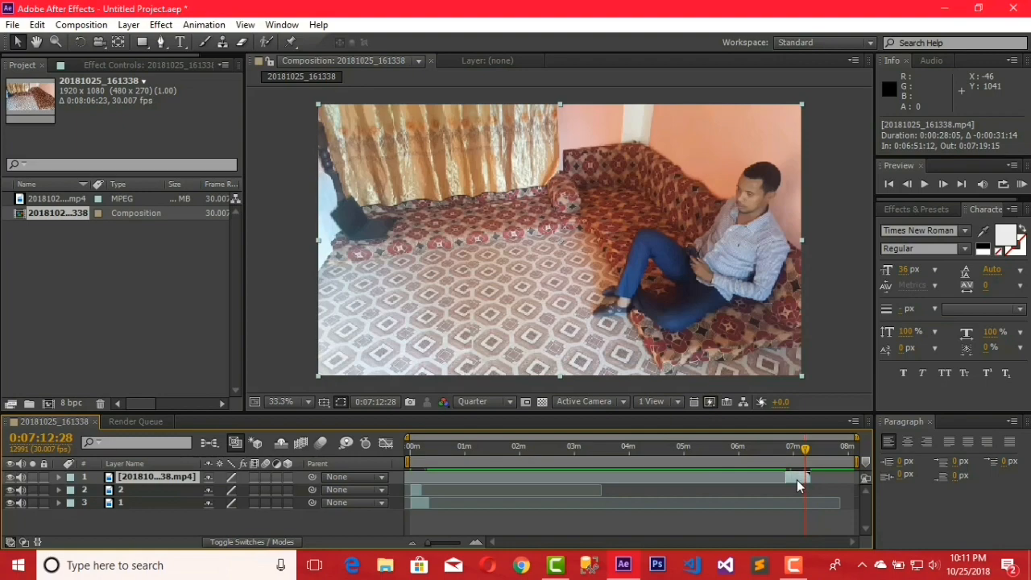
right_click(141, 474)
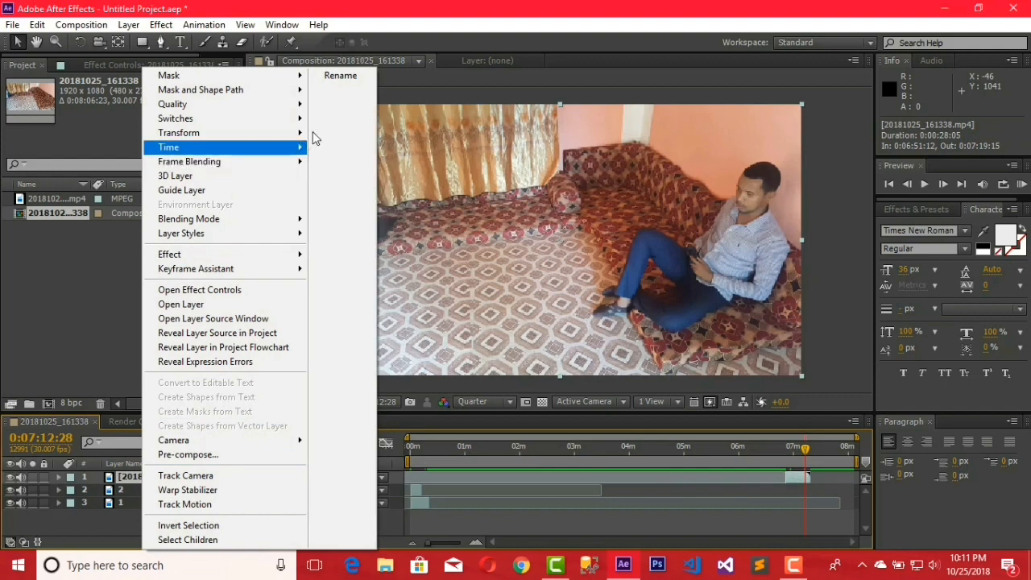
click(344, 80)
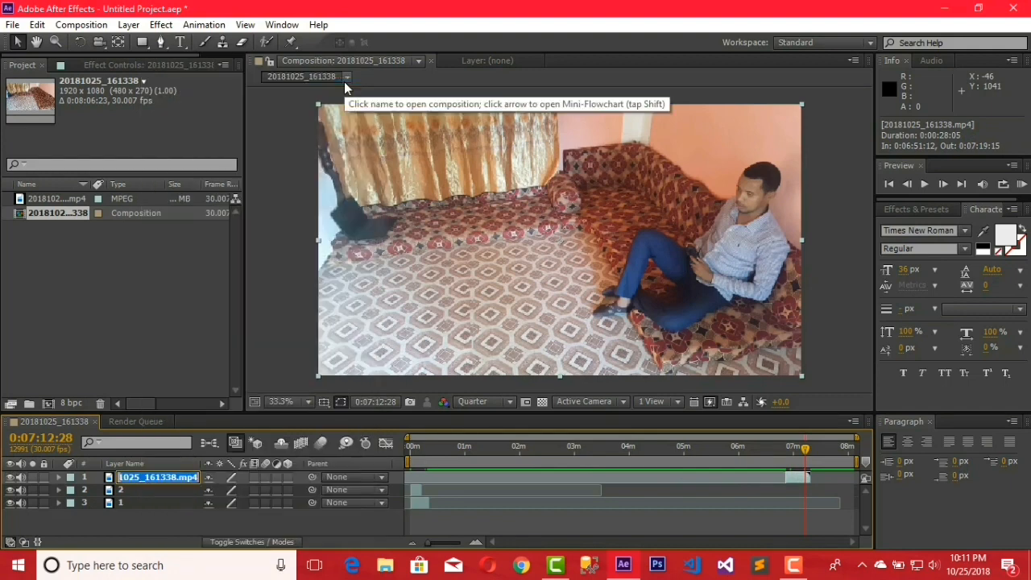
text(3)
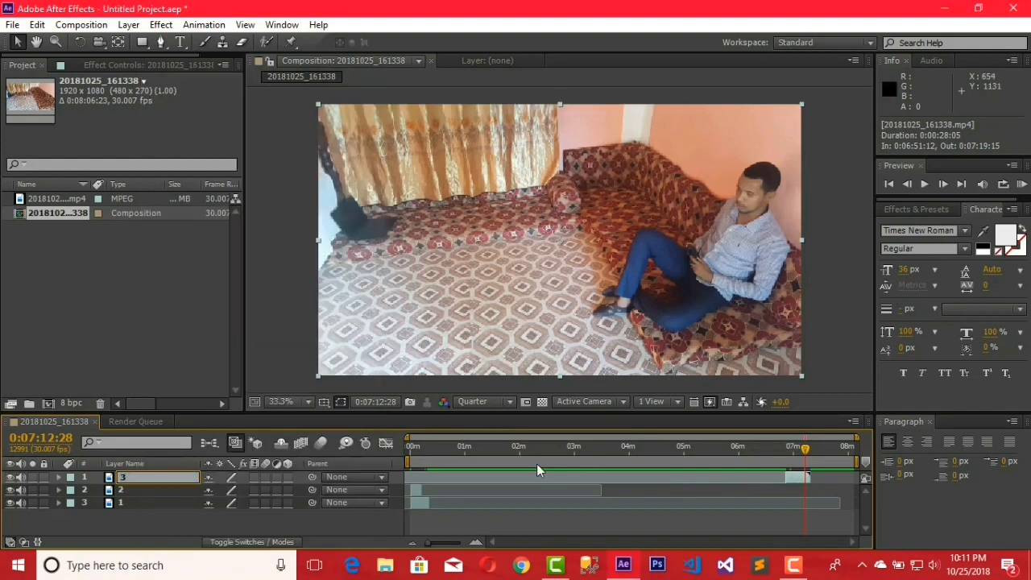
Step: Shift layer 3 to the start of the composition, and return the current time to 0:00:00:00 with source names listed
drag(800, 479, 418, 468)
drag(803, 450, 405, 445)
click(113, 463)
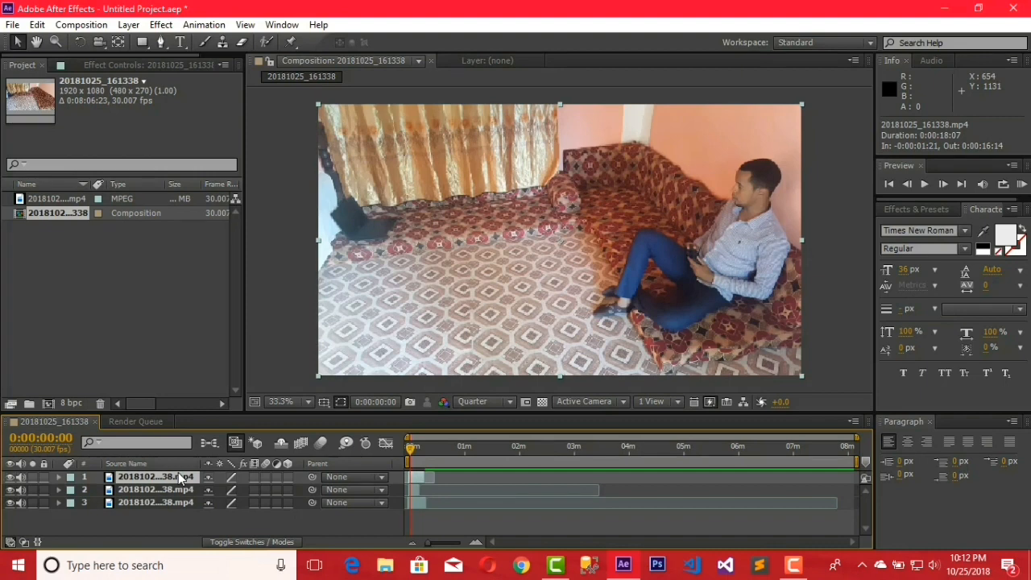
Step: Hide layer 1 and draw a closed Pen tool mask on layer 2 around the seated man in red
click(11, 478)
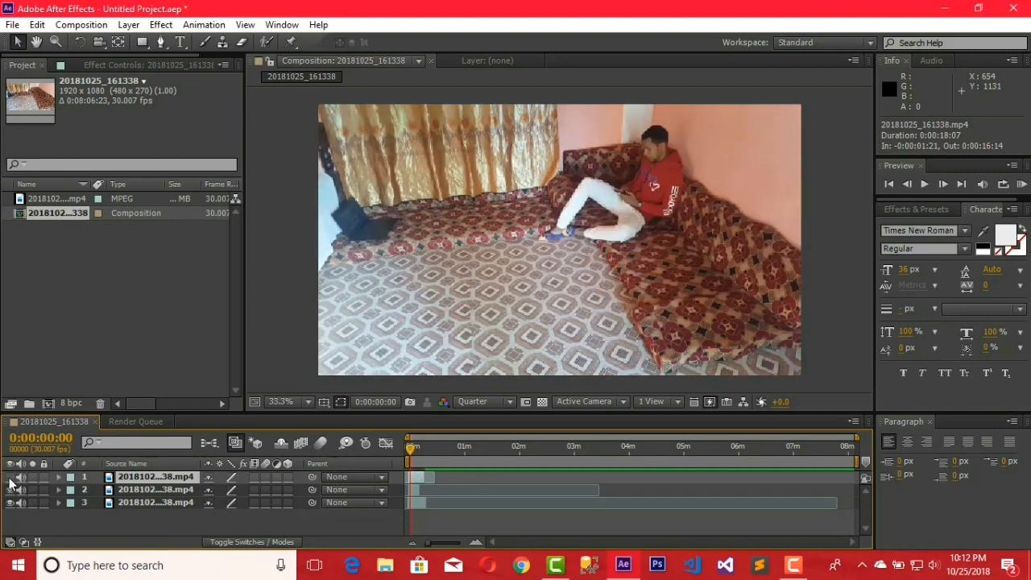
click(147, 490)
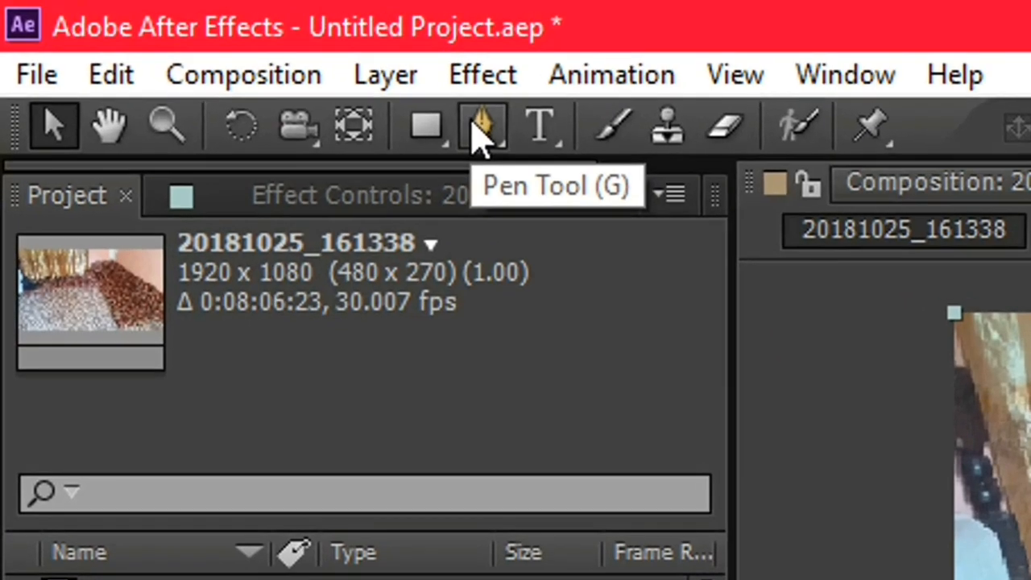
click(482, 127)
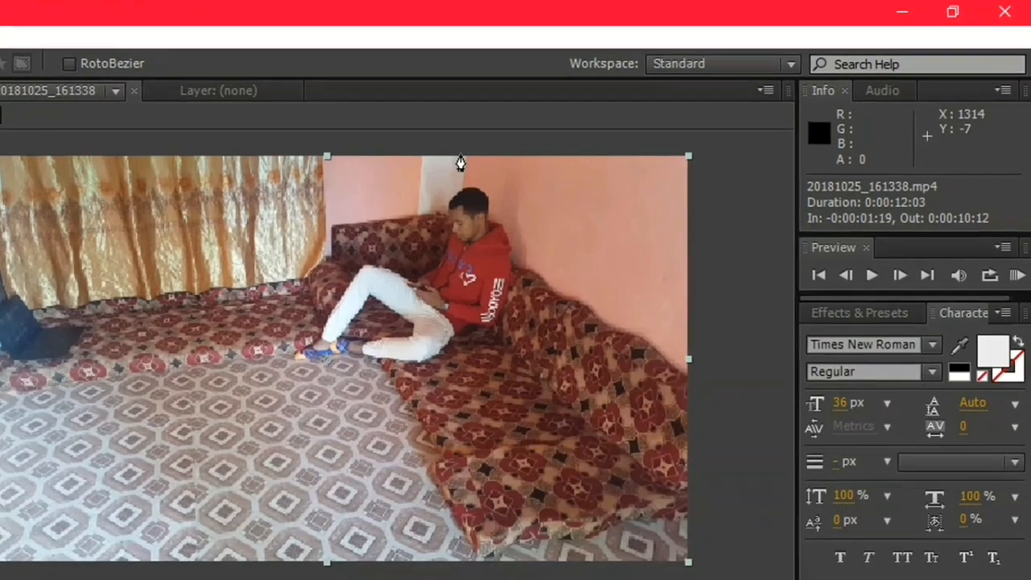
click(647, 103)
click(641, 119)
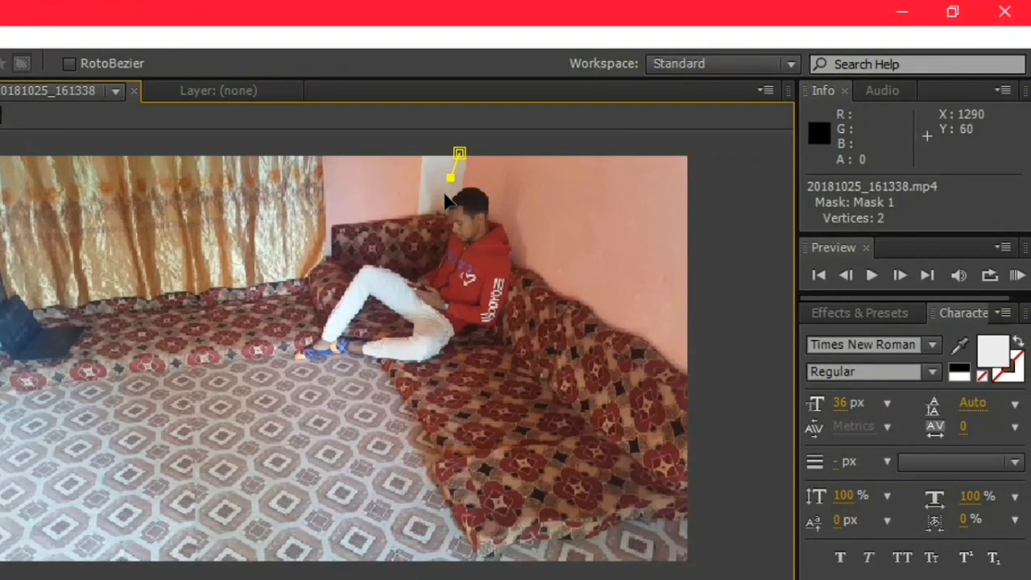
click(444, 203)
click(436, 222)
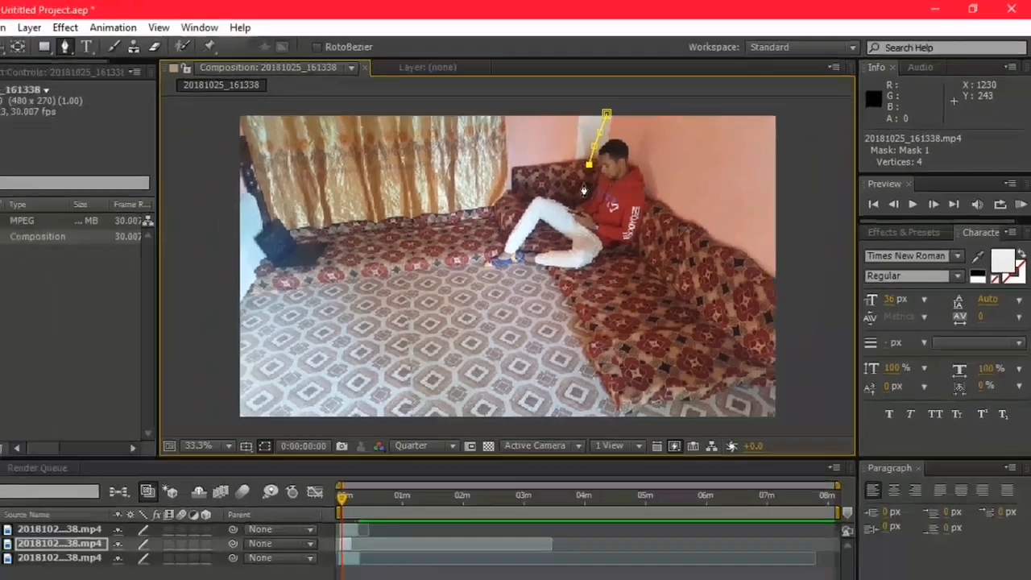
click(584, 184)
click(573, 194)
click(541, 191)
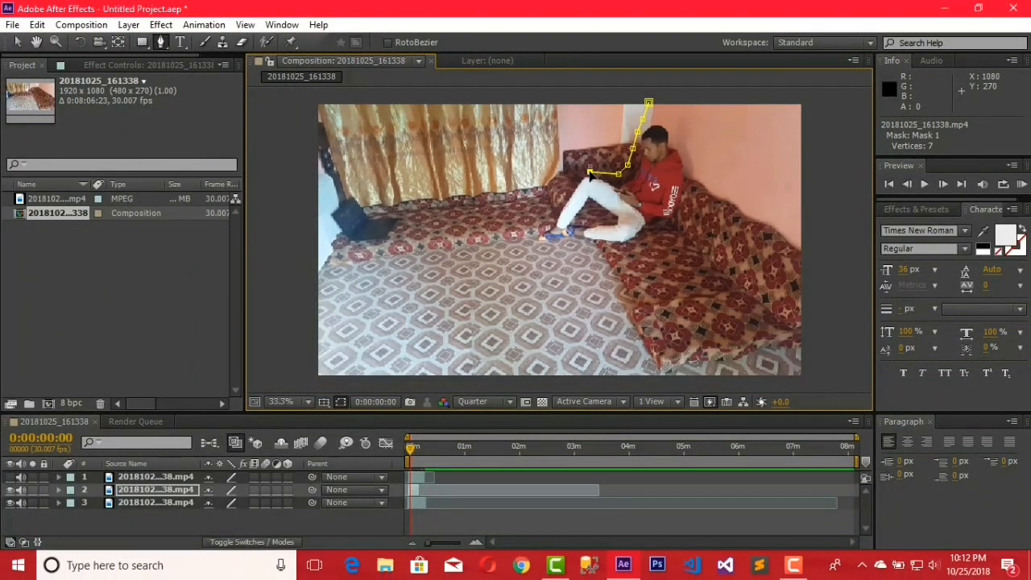
click(581, 172)
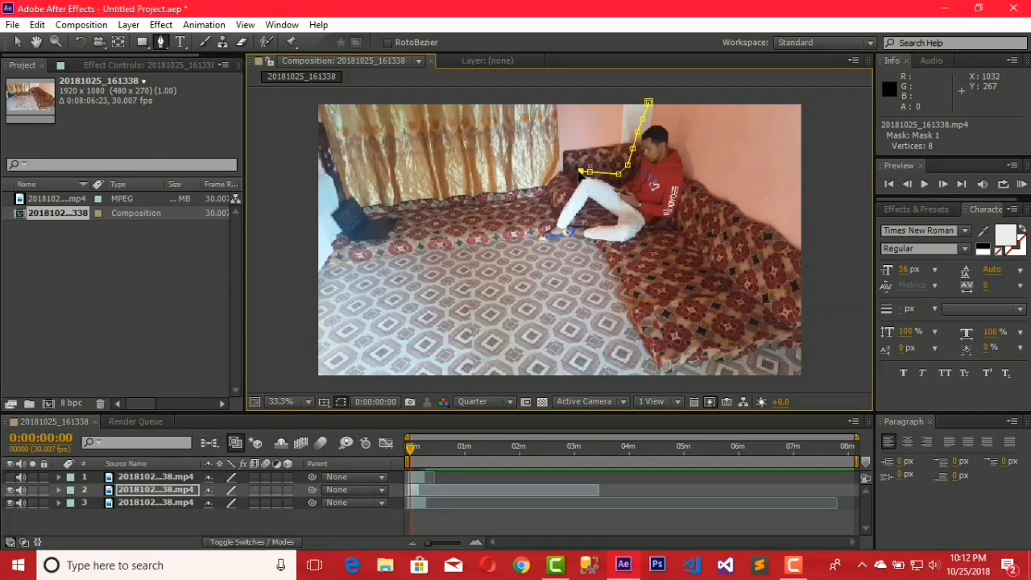
click(559, 197)
click(546, 207)
click(537, 249)
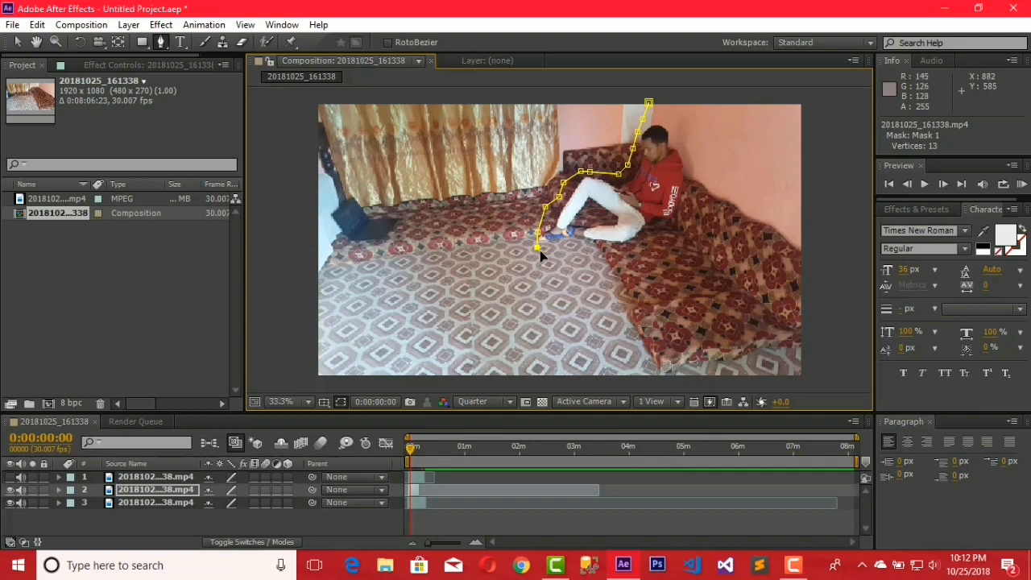
click(551, 256)
click(580, 258)
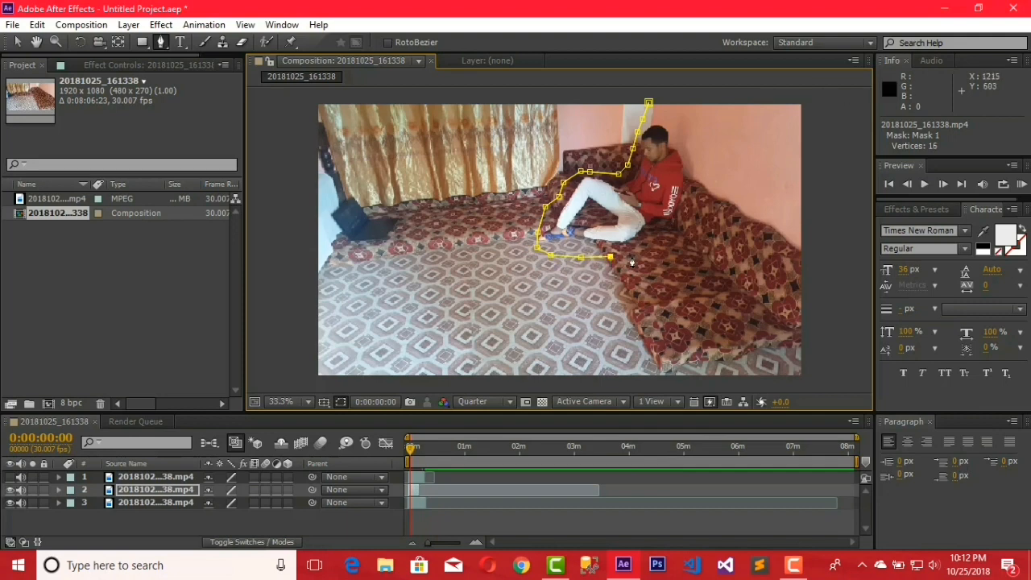
click(647, 257)
click(679, 241)
click(694, 213)
click(704, 175)
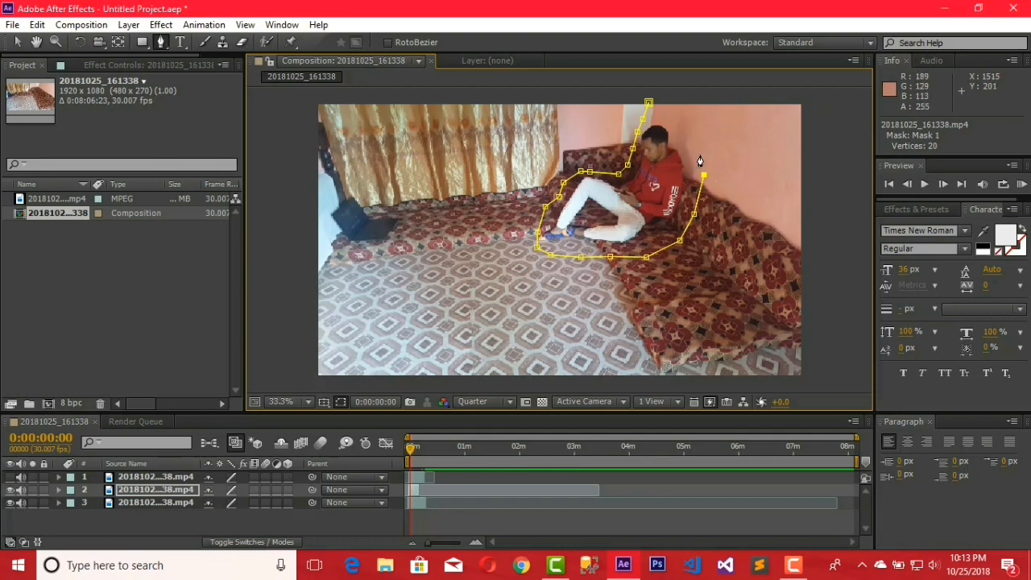
click(697, 153)
click(692, 132)
click(692, 107)
click(686, 94)
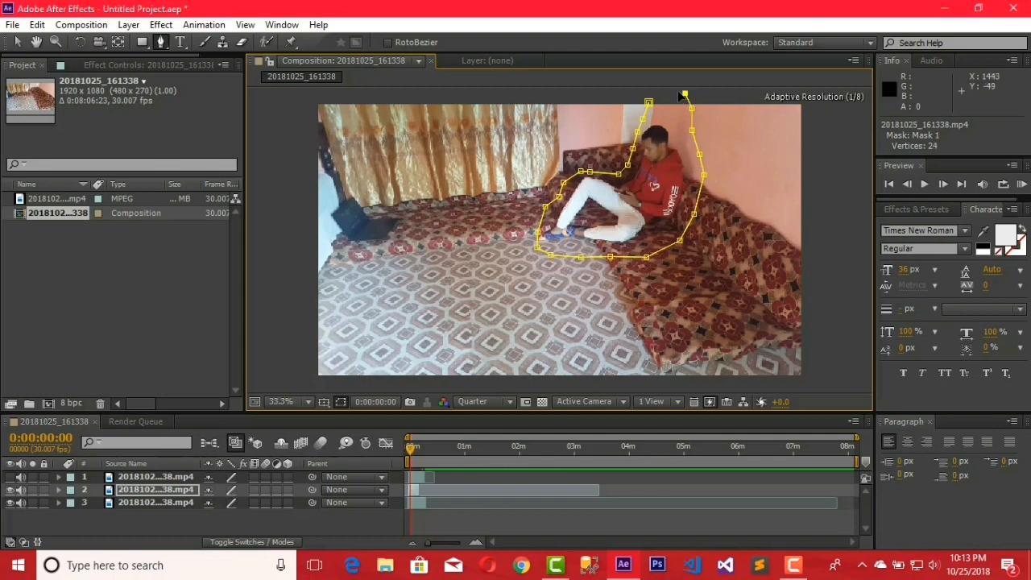
click(669, 91)
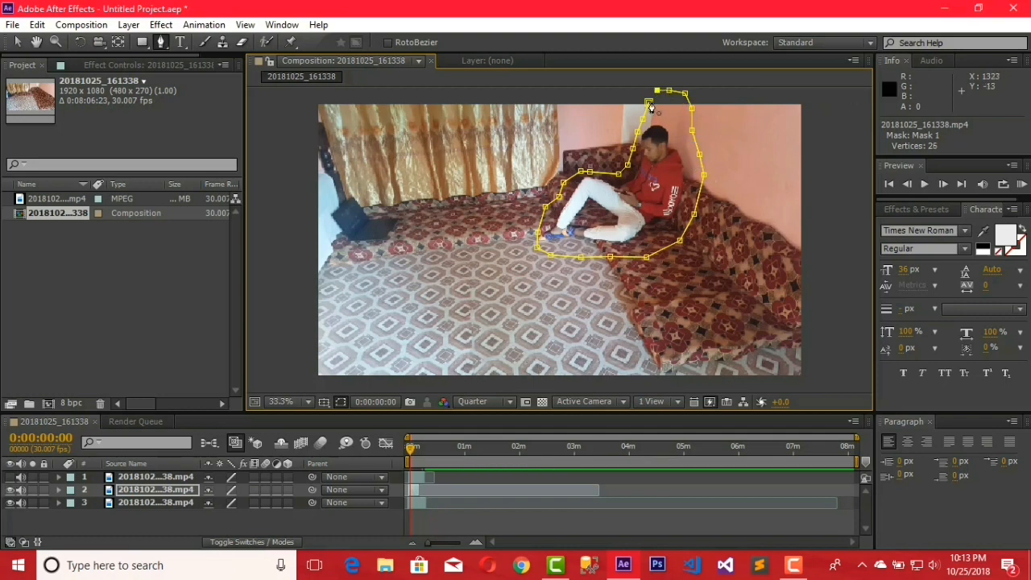
click(649, 103)
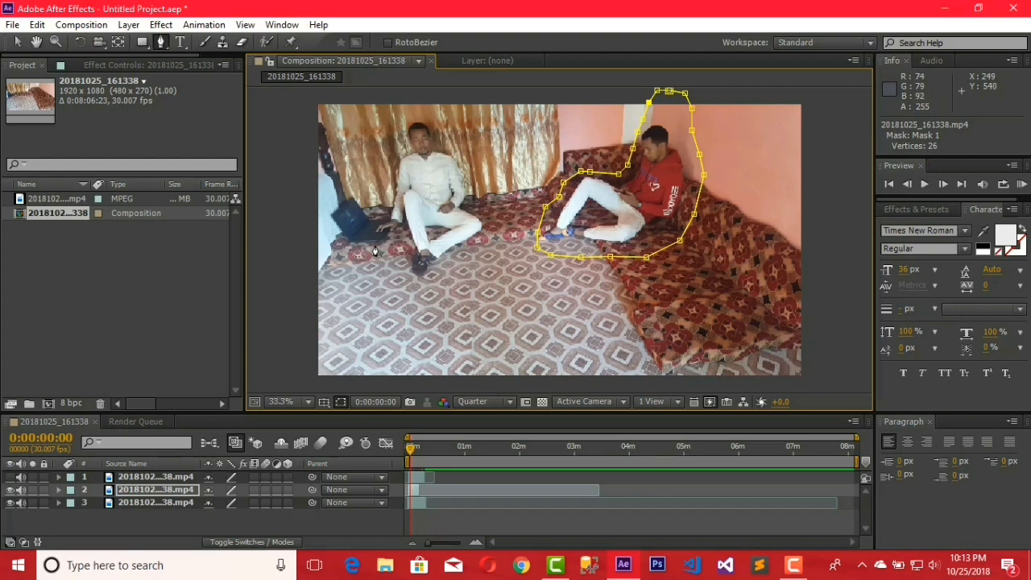
Step: Make layer 1 visible again and draw a closed Pen tool mask on it around the seated man in blue trousers
click(131, 477)
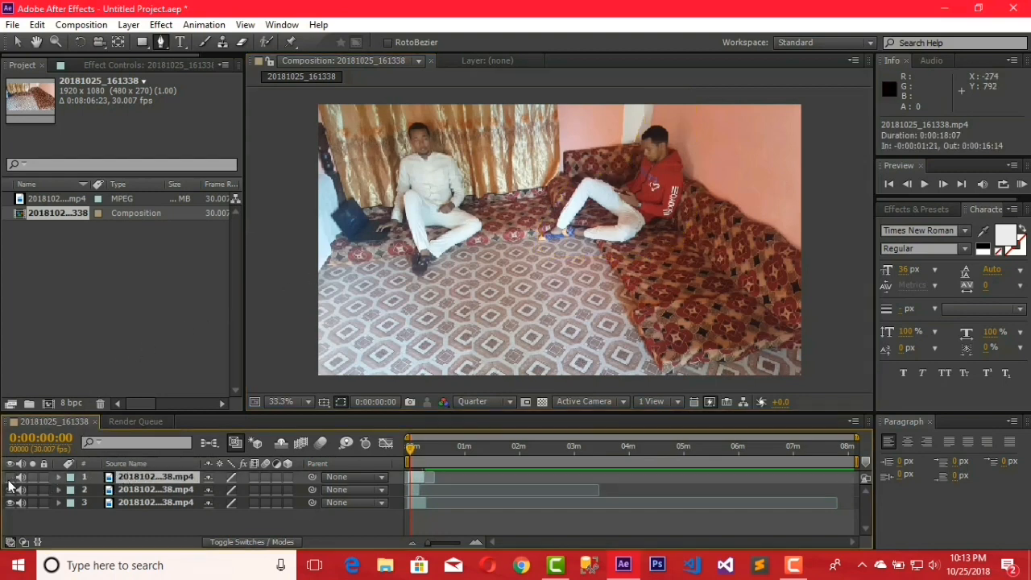
click(9, 478)
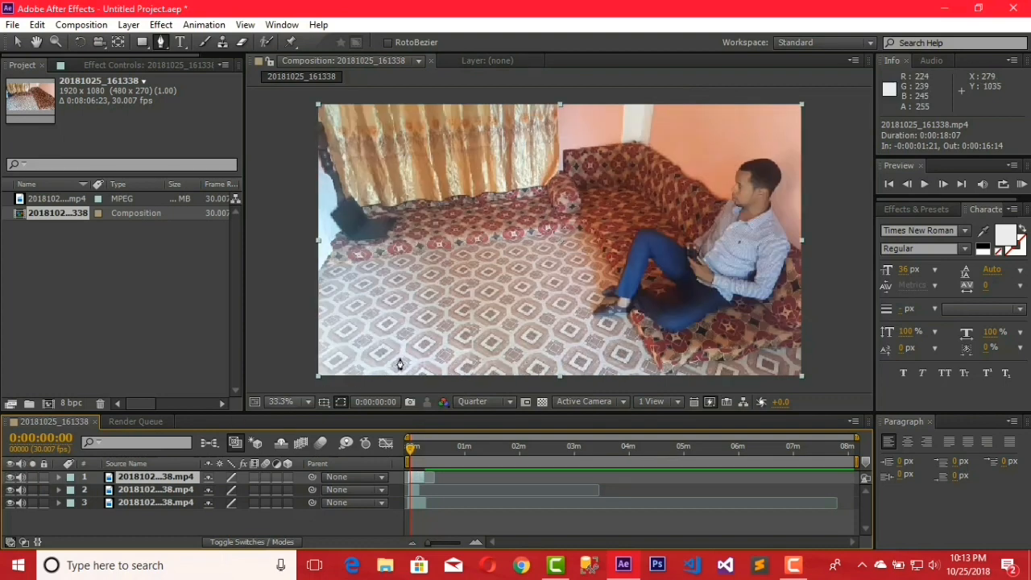
click(746, 138)
click(726, 151)
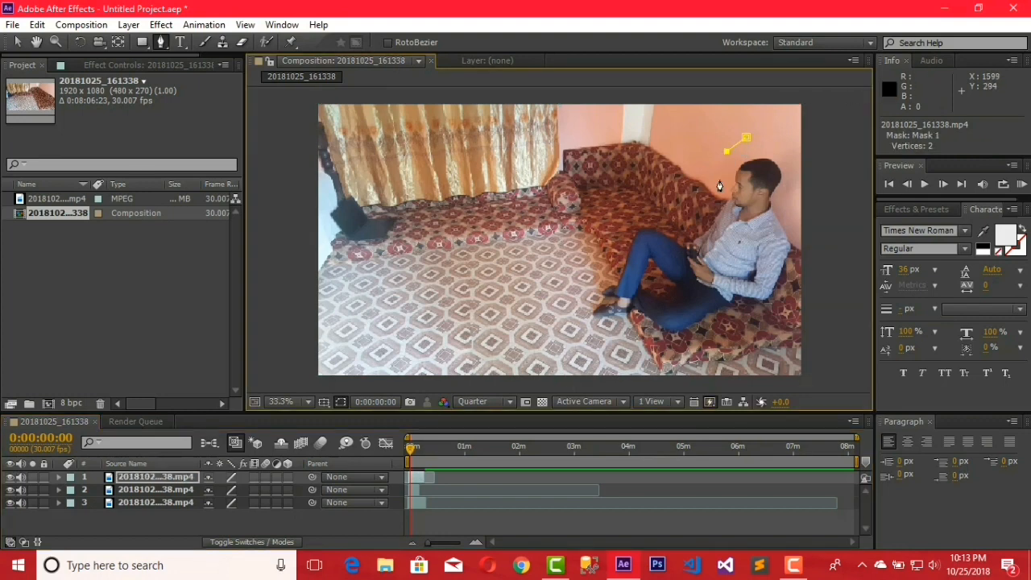
click(714, 182)
click(686, 235)
click(662, 228)
click(649, 222)
click(620, 237)
click(604, 280)
click(588, 300)
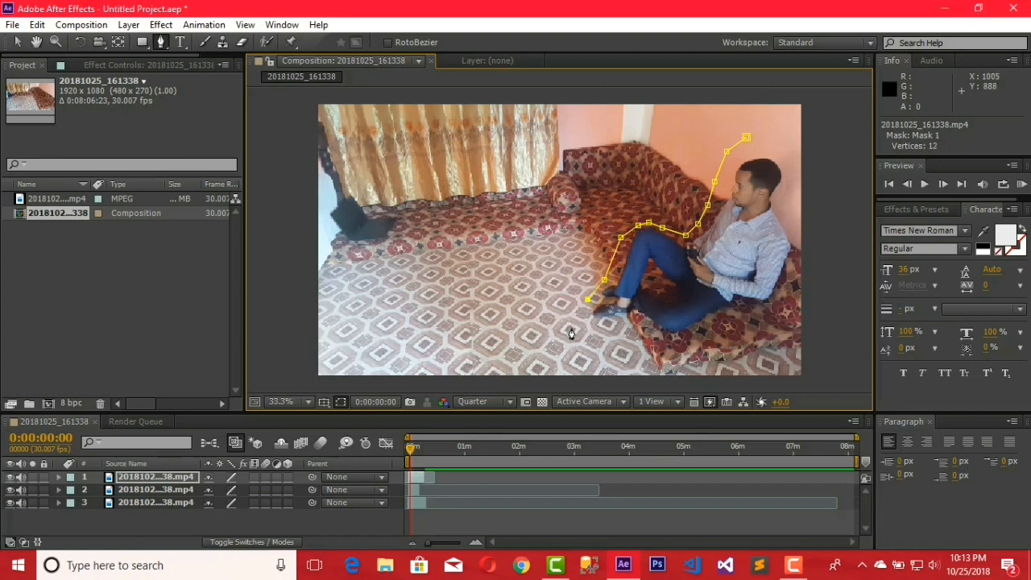
click(594, 339)
click(594, 361)
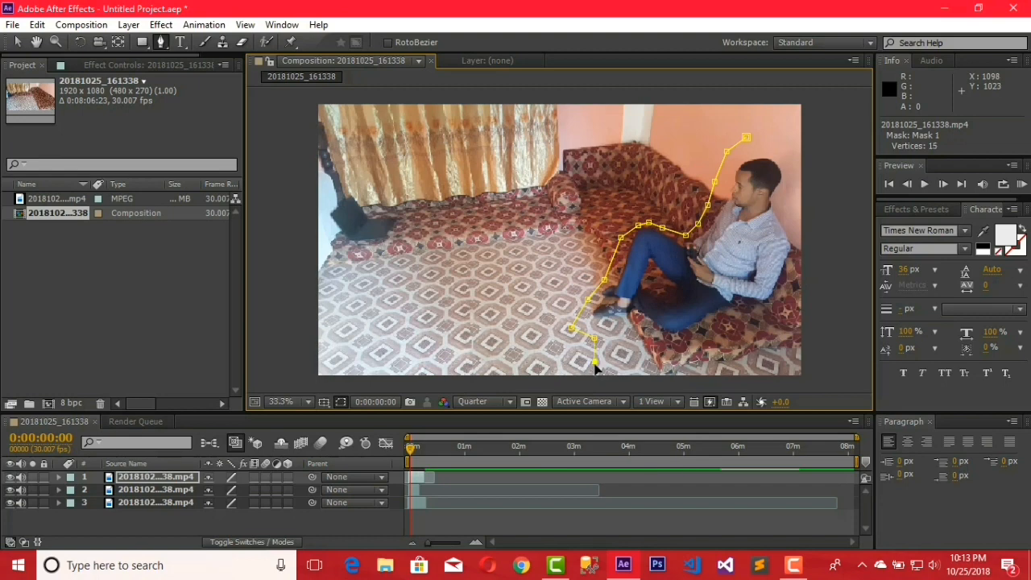
click(685, 389)
click(751, 389)
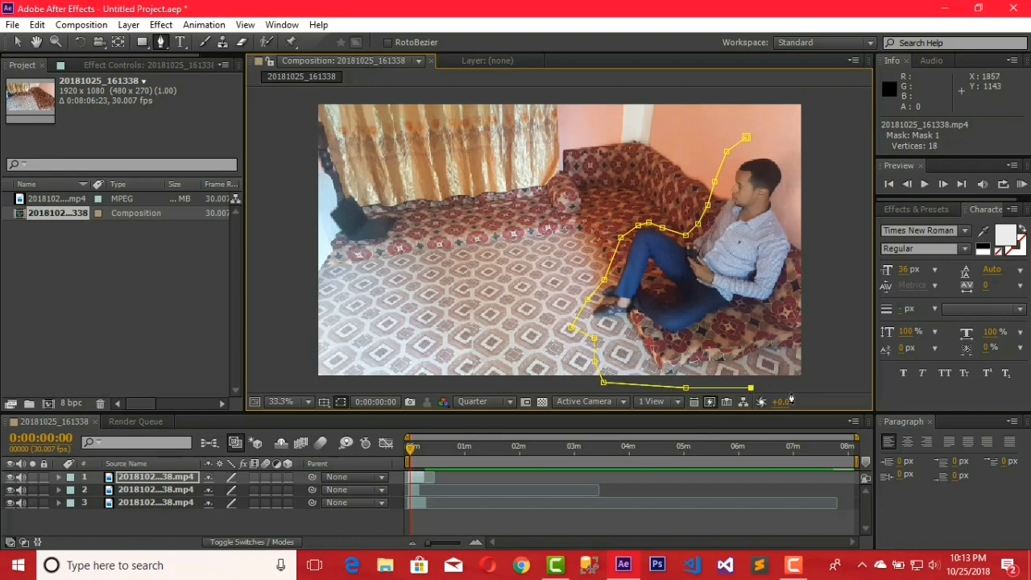
click(794, 390)
click(824, 377)
click(843, 266)
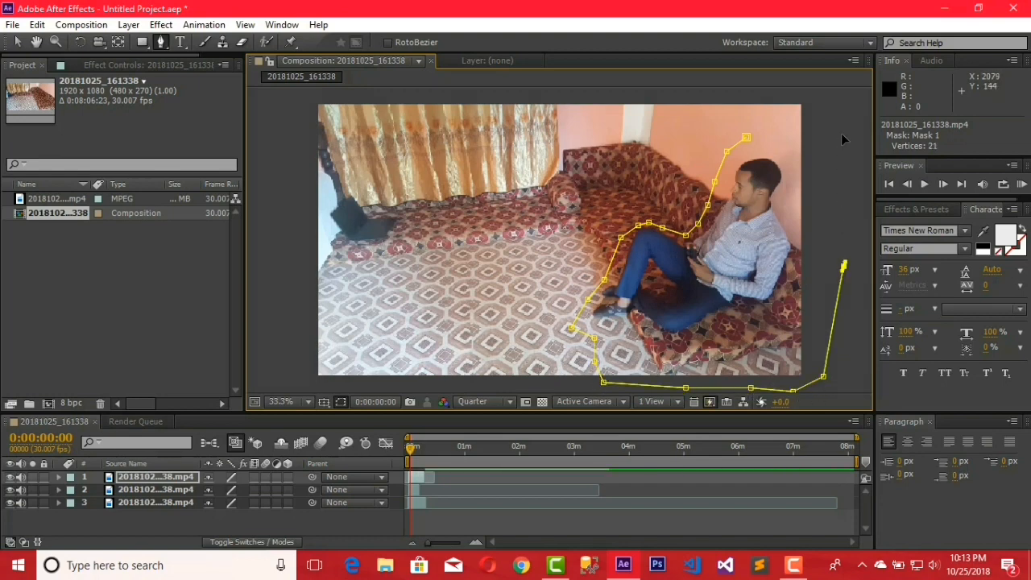
click(841, 137)
click(835, 102)
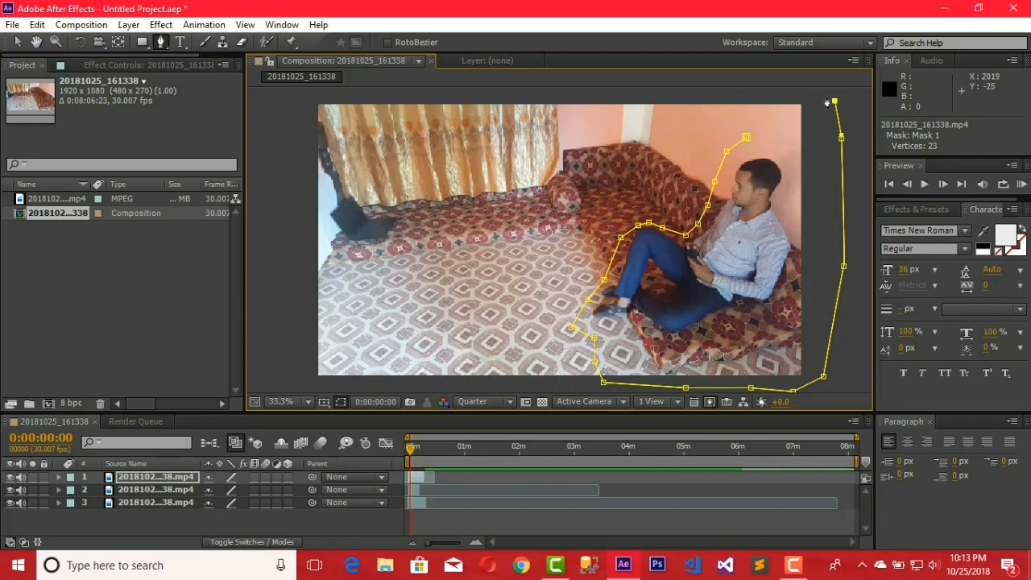
click(820, 94)
click(796, 107)
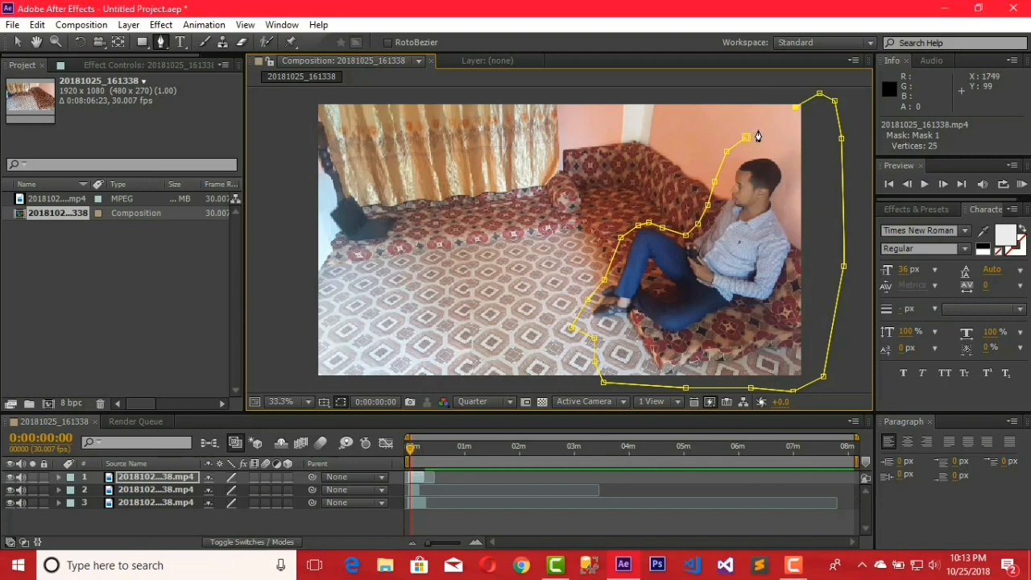
click(757, 130)
click(749, 140)
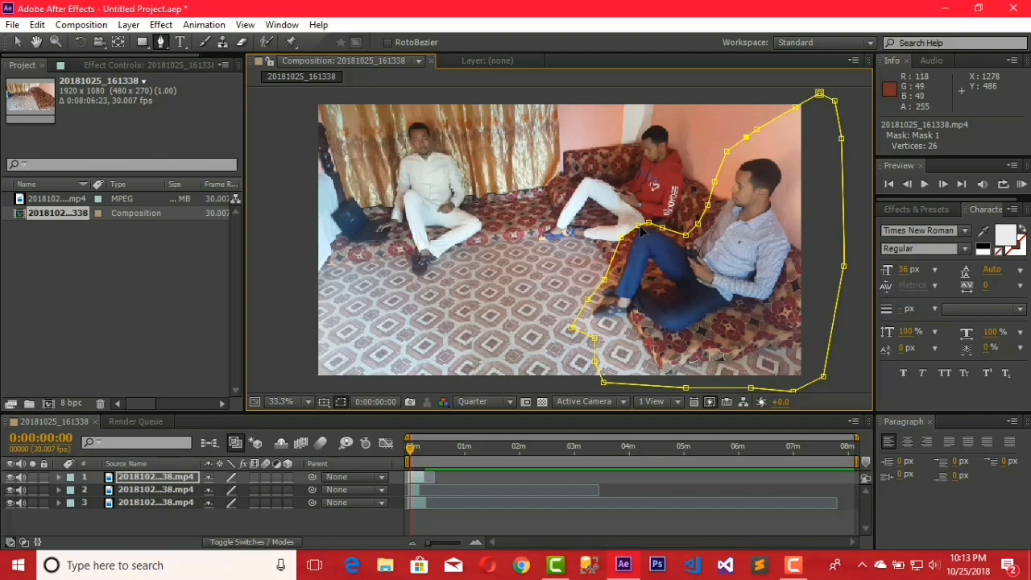
Step: Reshape layer 1's mask by moving its points closer to the man's knee, above his head and along his back, then deselect the layer
drag(638, 231, 663, 231)
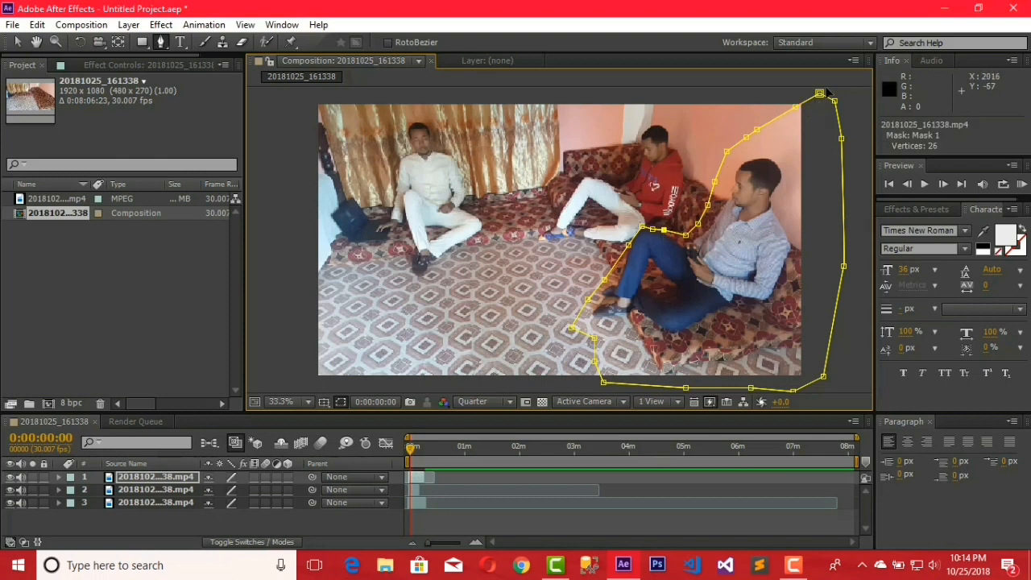
drag(819, 94, 789, 142)
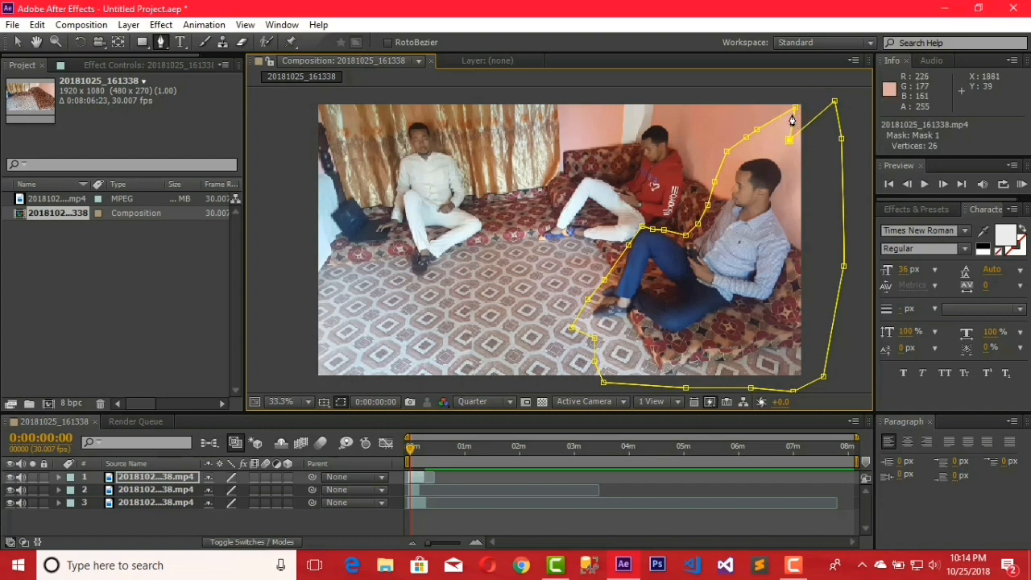
drag(797, 109, 758, 144)
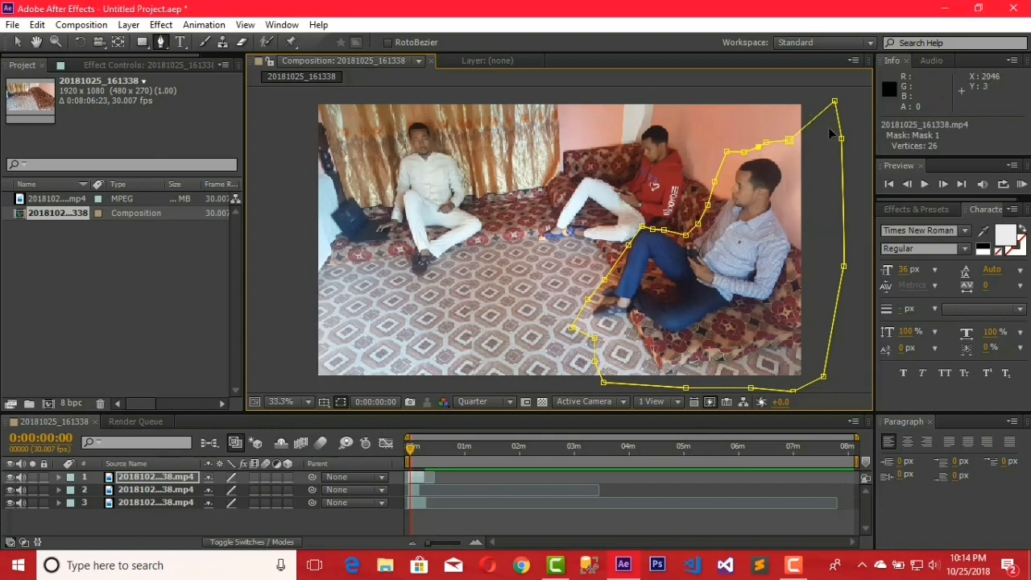
drag(835, 104, 814, 179)
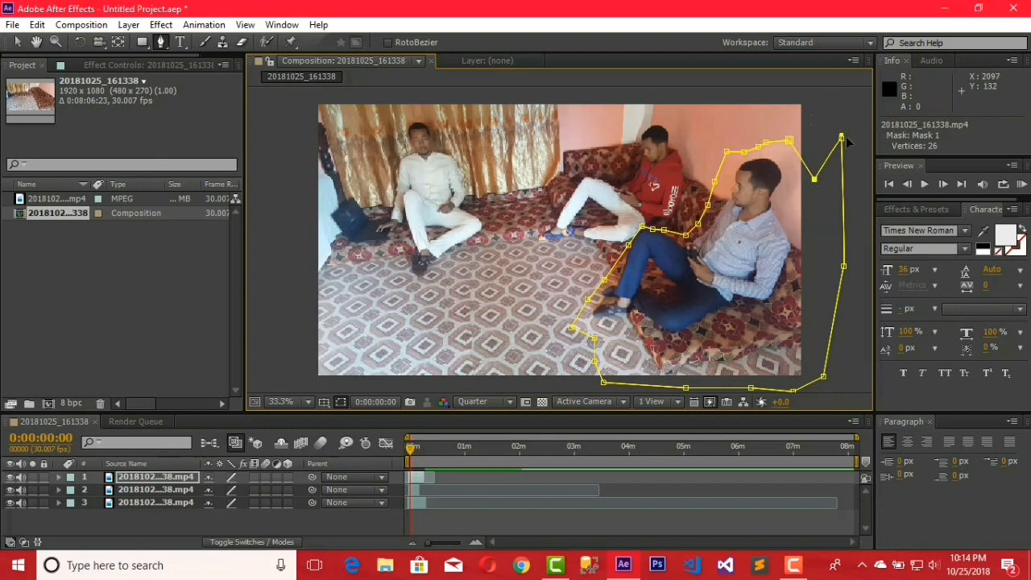
drag(841, 139, 798, 238)
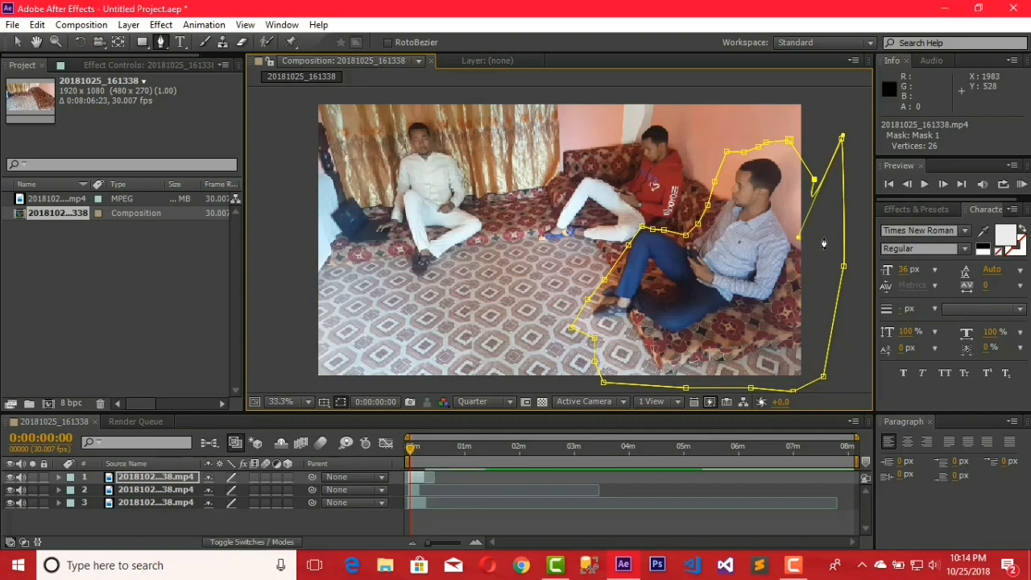
drag(824, 376, 754, 312)
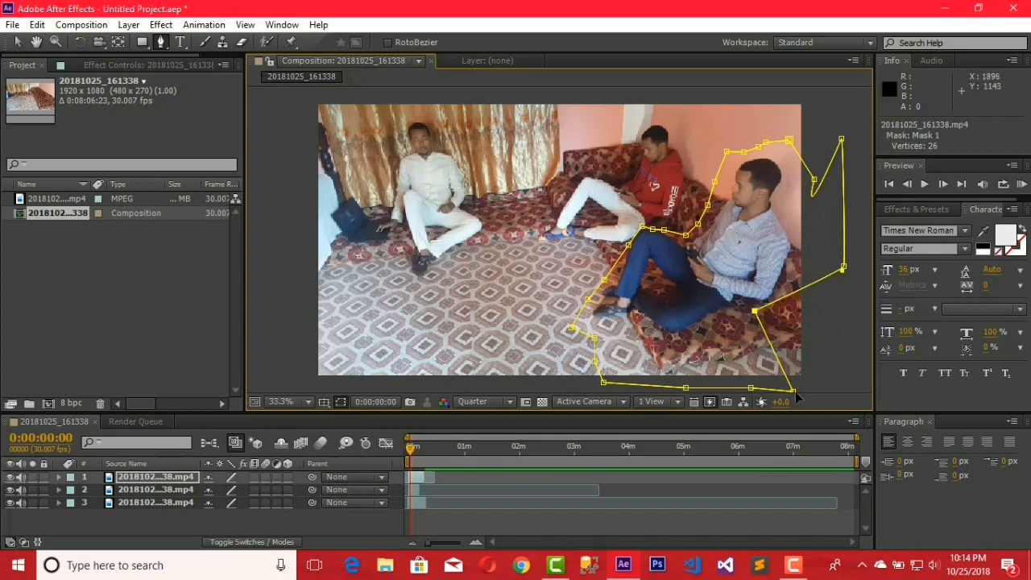
drag(792, 393, 758, 366)
drag(732, 342, 736, 342)
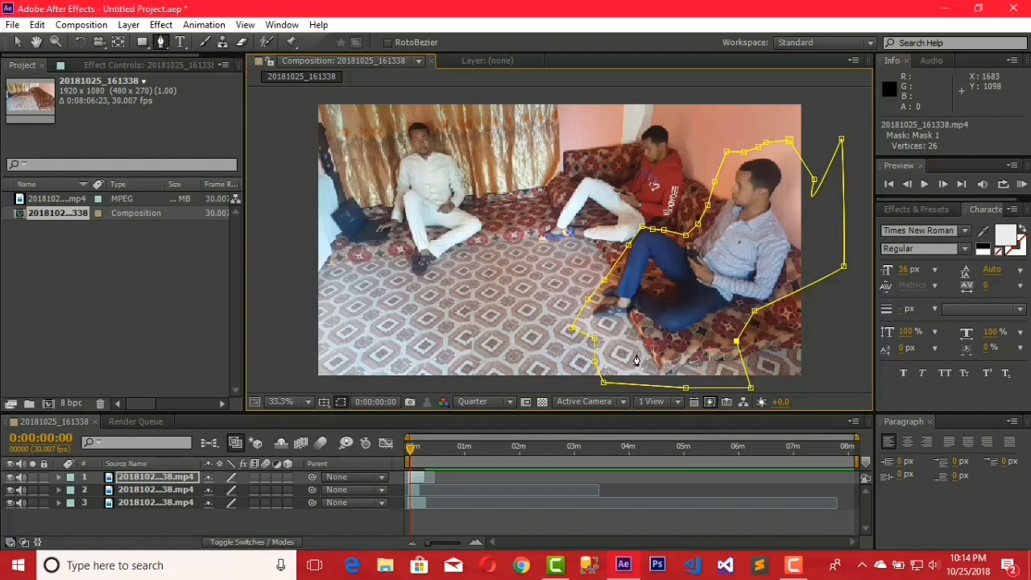
click(443, 478)
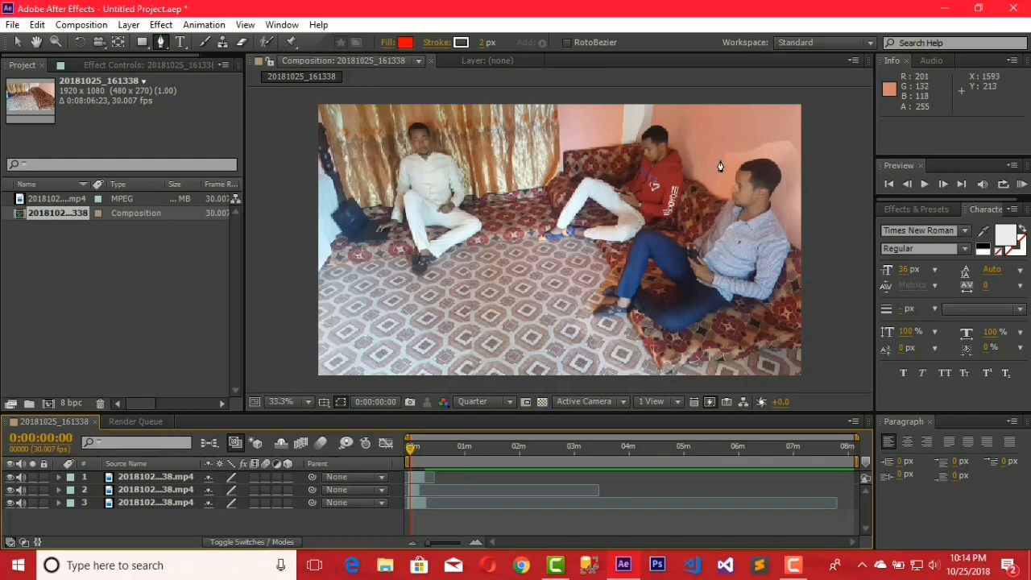
Step: Reveal the mask properties of layer 1 and set the Mask Feather of Mask 1 to 29.0 pixels
click(416, 478)
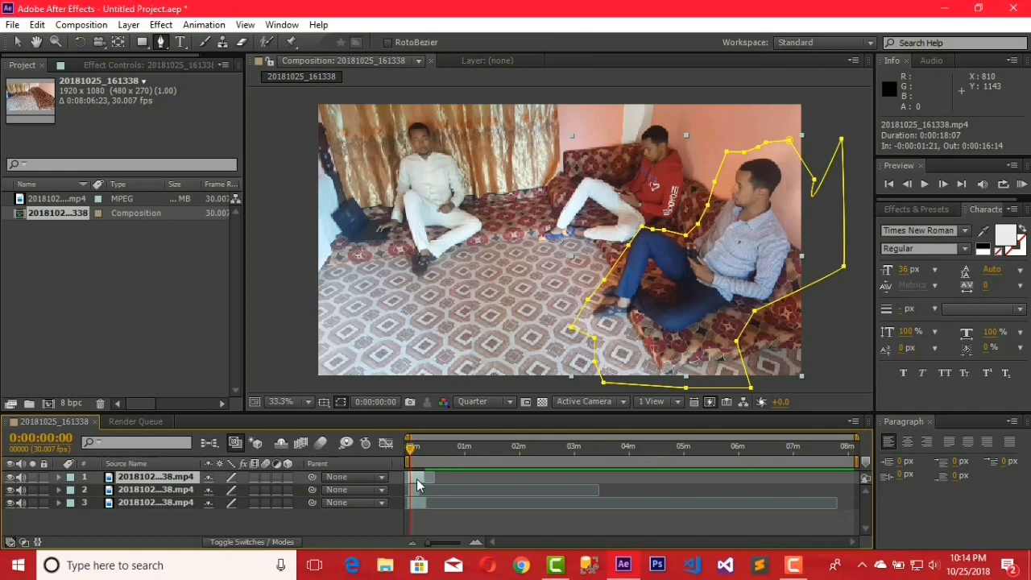
key(m)
key(m)
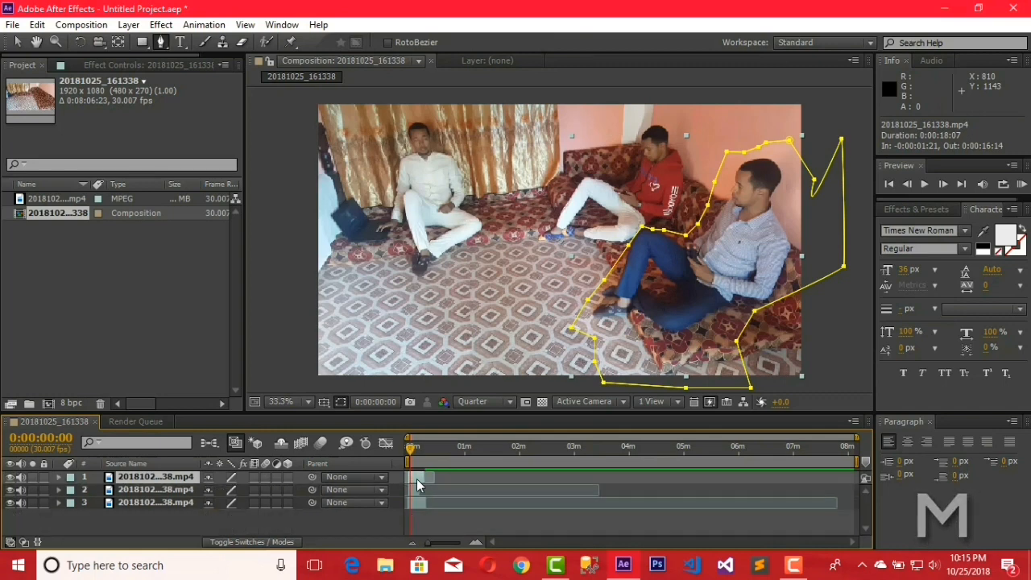
key(m)
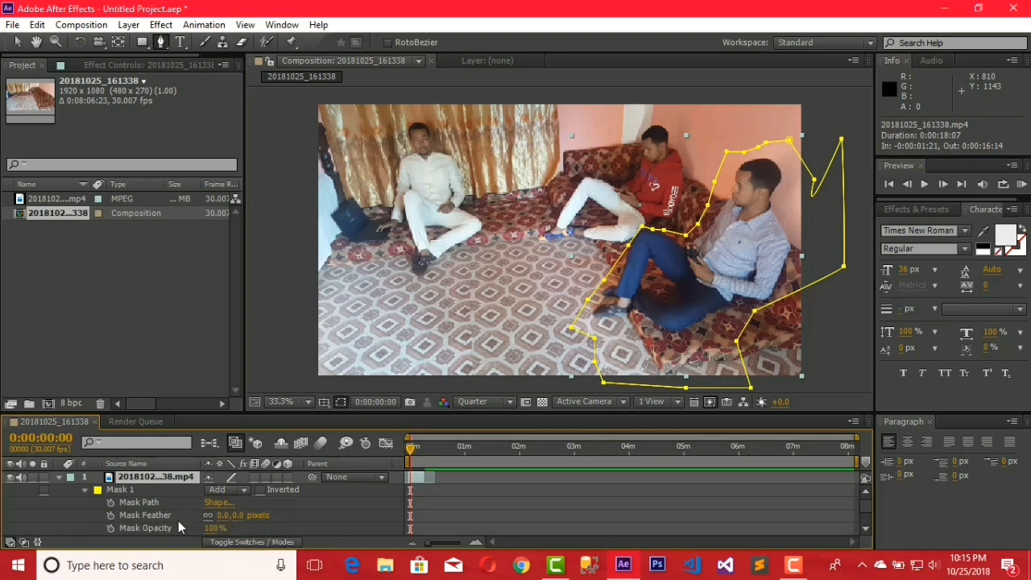
drag(228, 516, 243, 514)
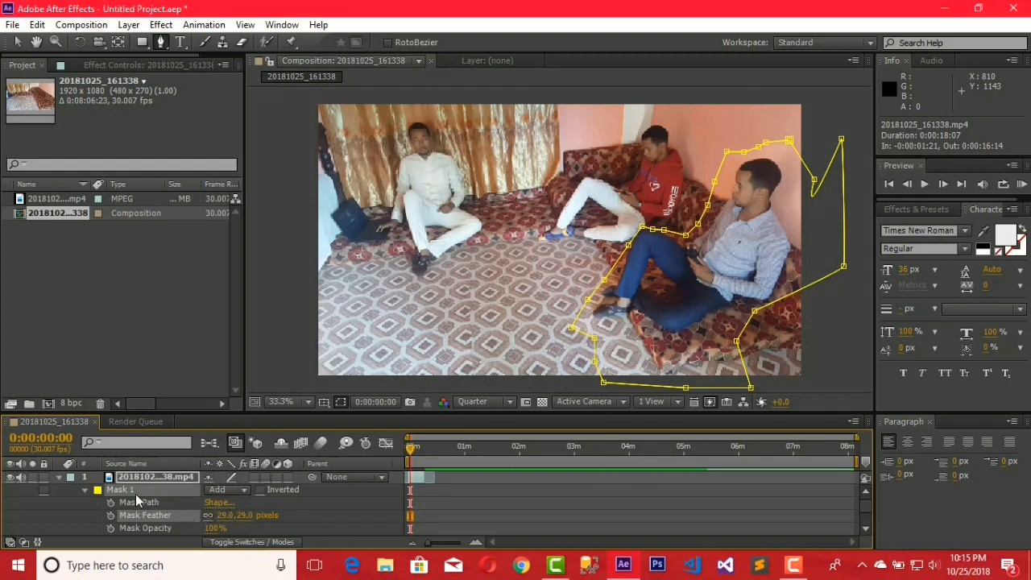
Step: Collapse layer 1's mask properties, reveal those of layer 2 and increase the Mask Feather of its Mask 1
key(m)
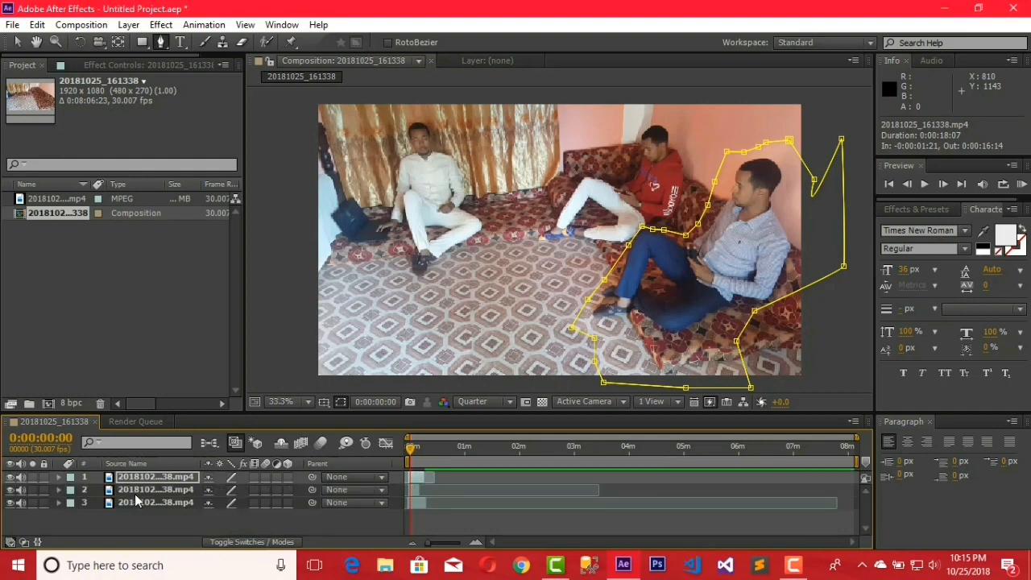
click(161, 489)
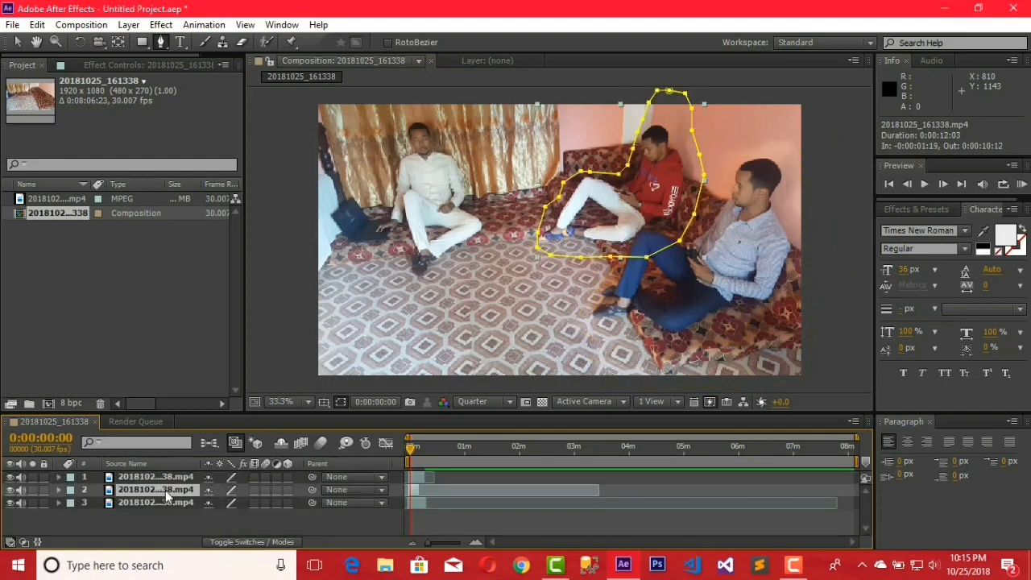
key(m)
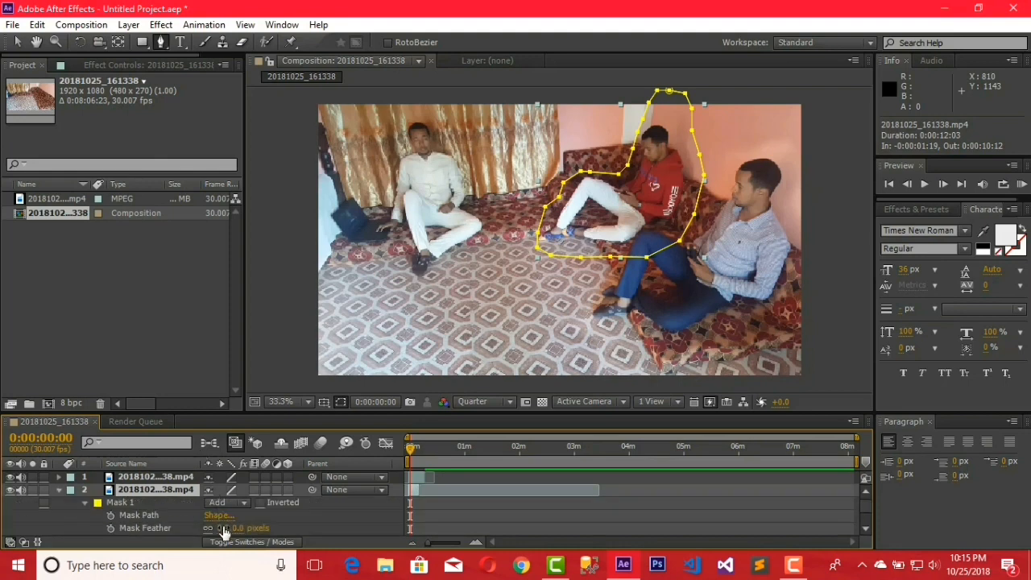
drag(221, 531, 268, 525)
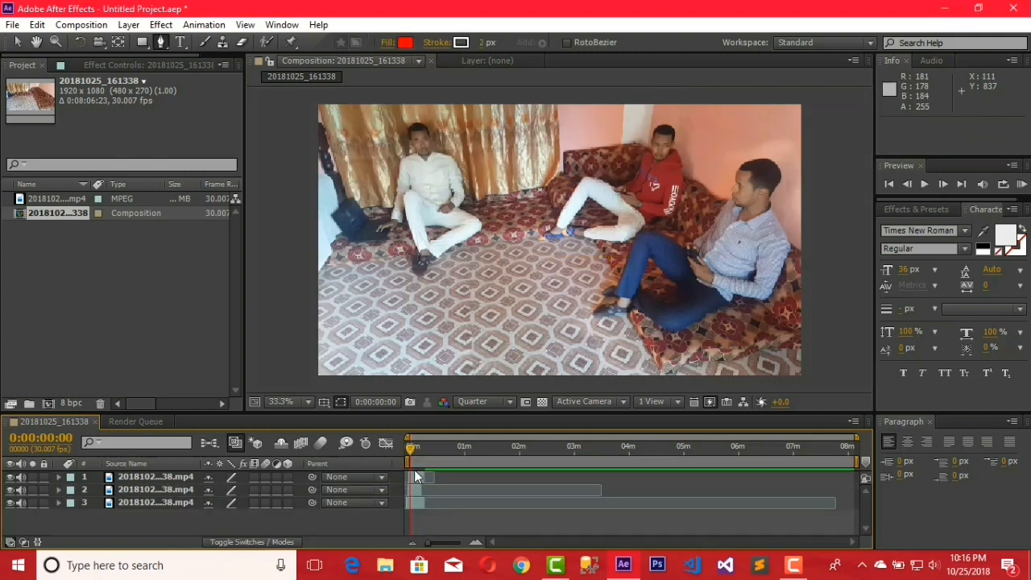
Step: Set the composition's preview resolution to Full
click(509, 403)
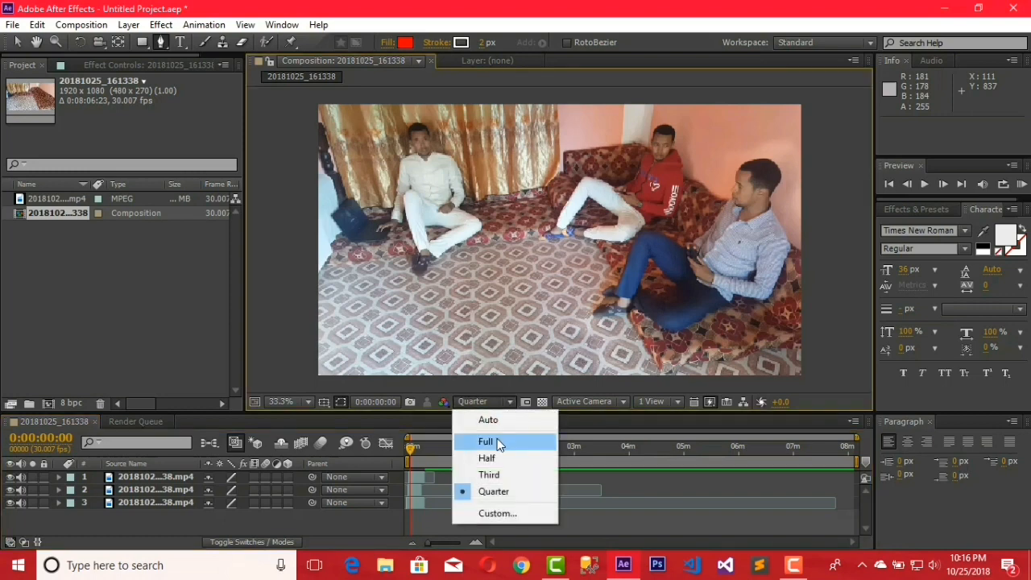
click(498, 443)
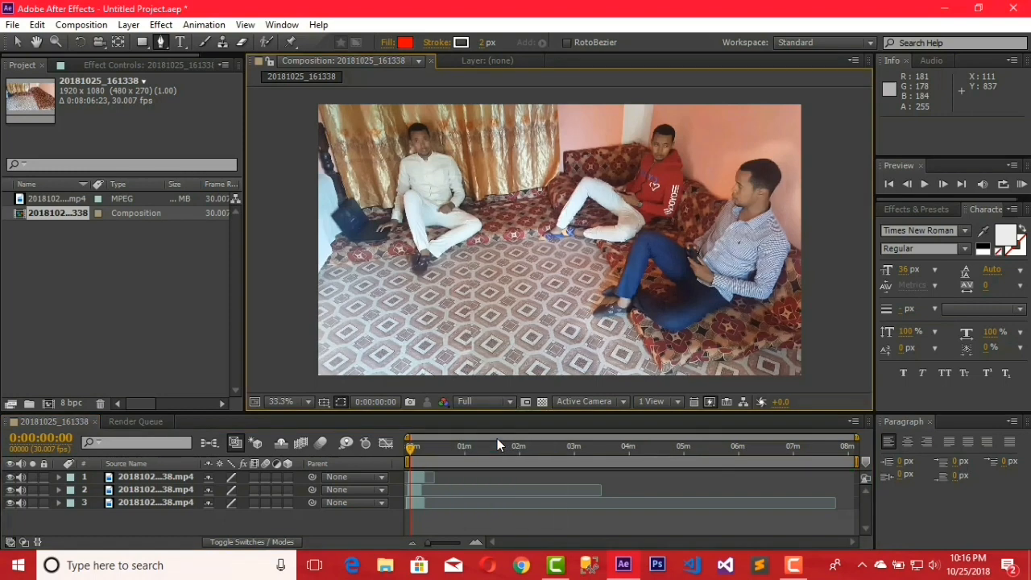